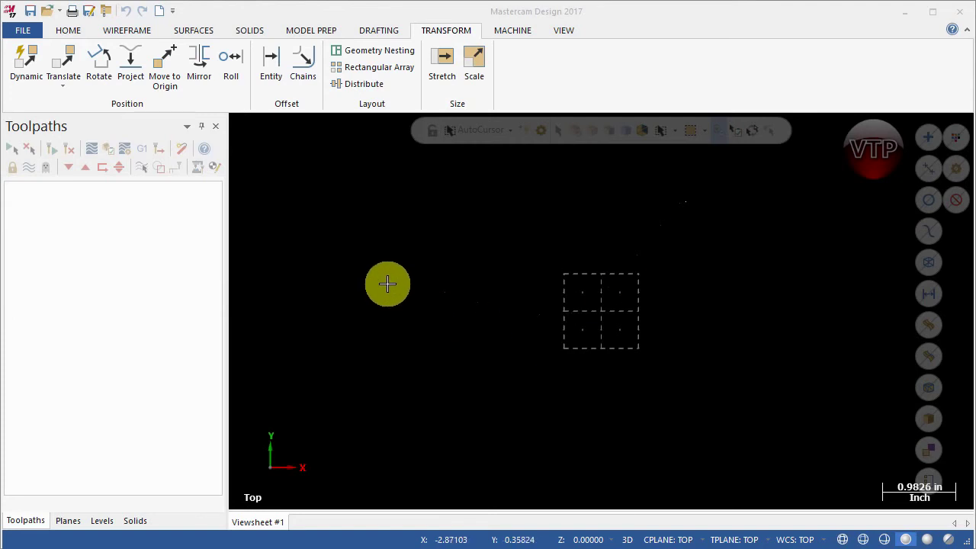
# - Browse to the 6. EXERCISE FILES folder to open a file, and show its contents as large icons
pyautogui.click(23, 30)
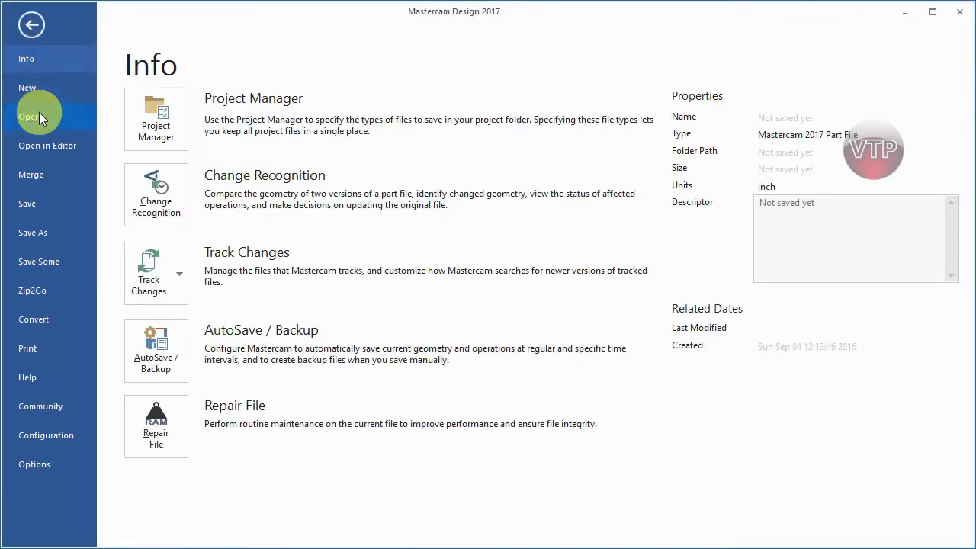
pyautogui.click(39, 117)
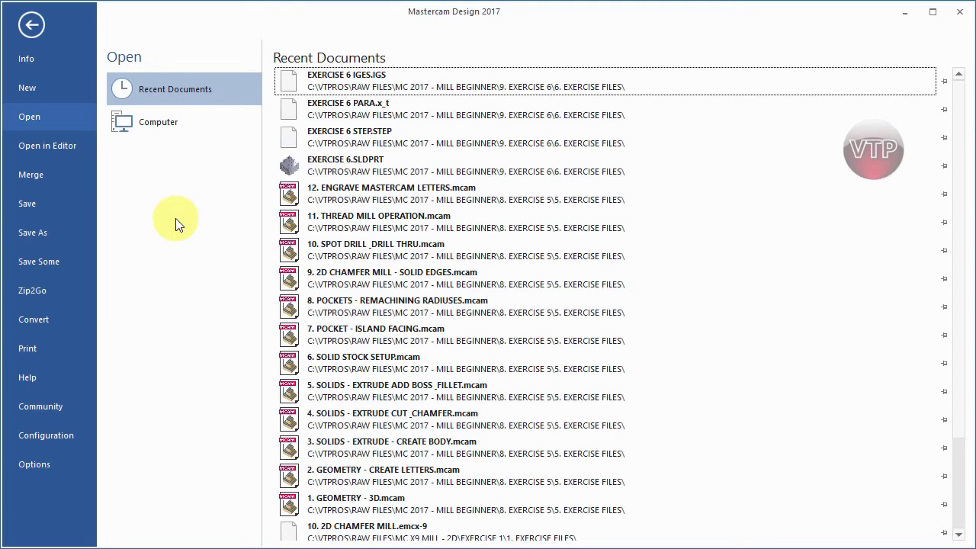
pyautogui.click(174, 122)
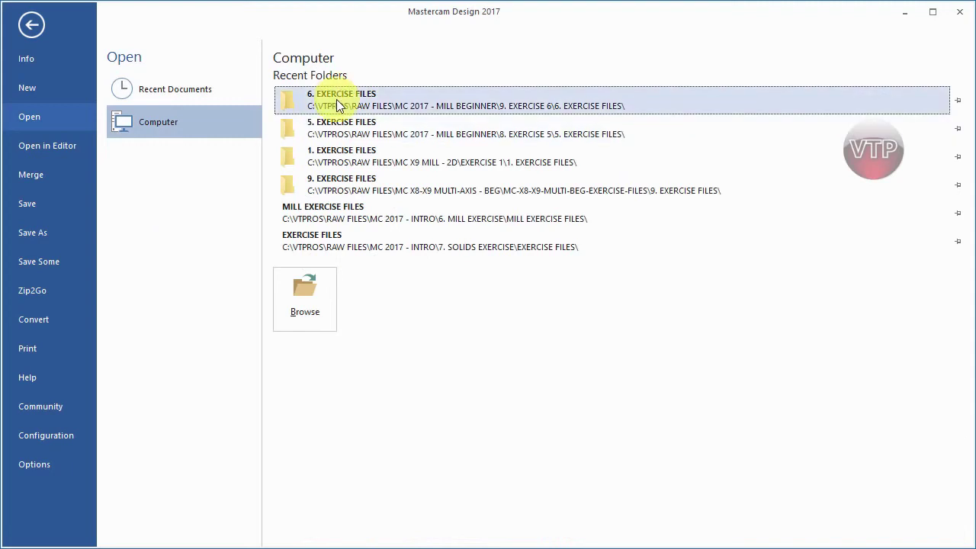
pyautogui.click(286, 97)
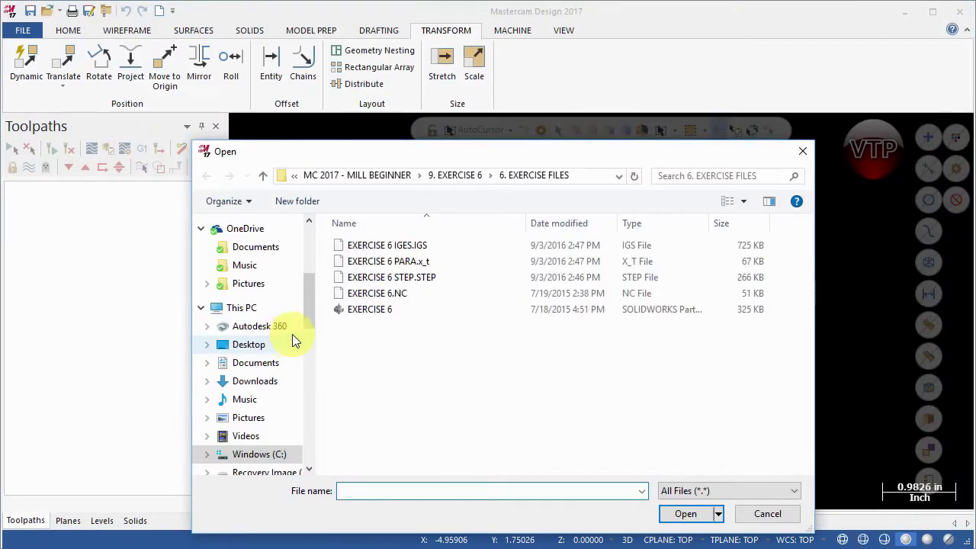
pyautogui.moveTo(426, 156); pyautogui.dragTo(478, 131)
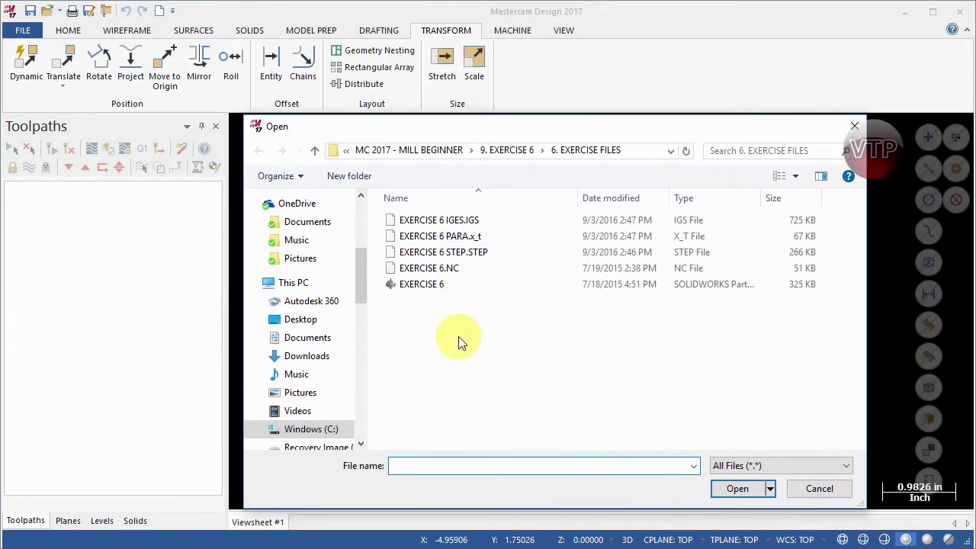
pyautogui.click(797, 176)
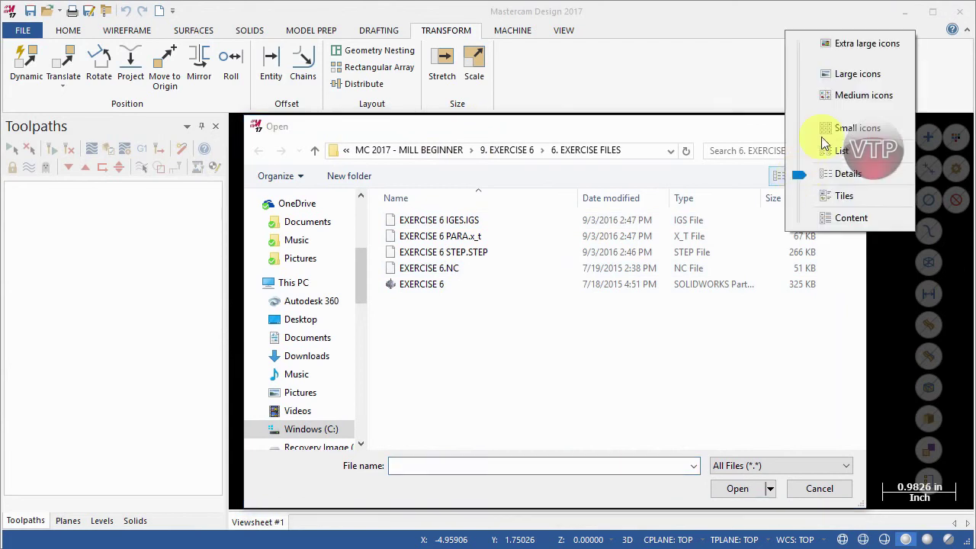
pyautogui.click(841, 74)
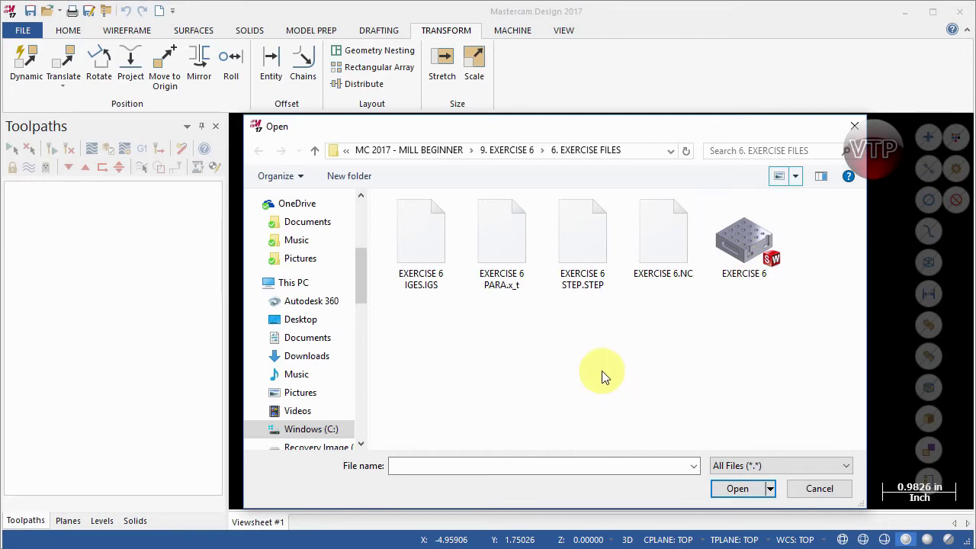
# - Open EXERCISE 6 STEP.STEP as solids with edge curves and the system color for imported solids enabled
pyautogui.click(585, 261)
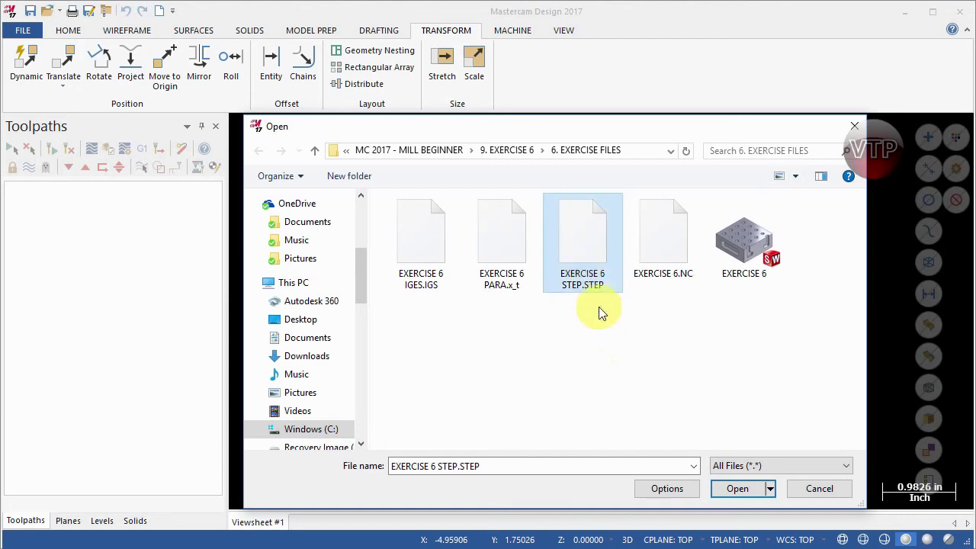
pyautogui.click(675, 489)
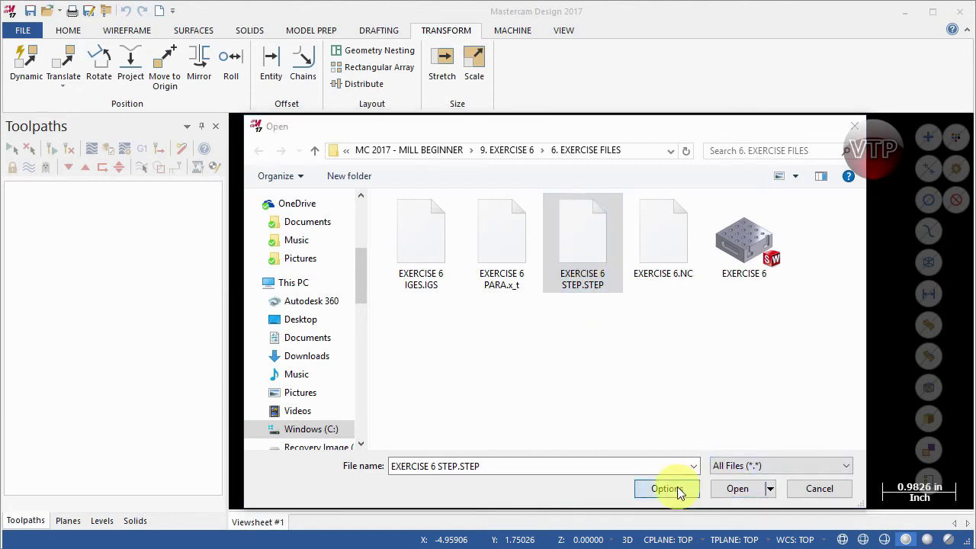
pyautogui.moveTo(279, 143); pyautogui.dragTo(701, 161)
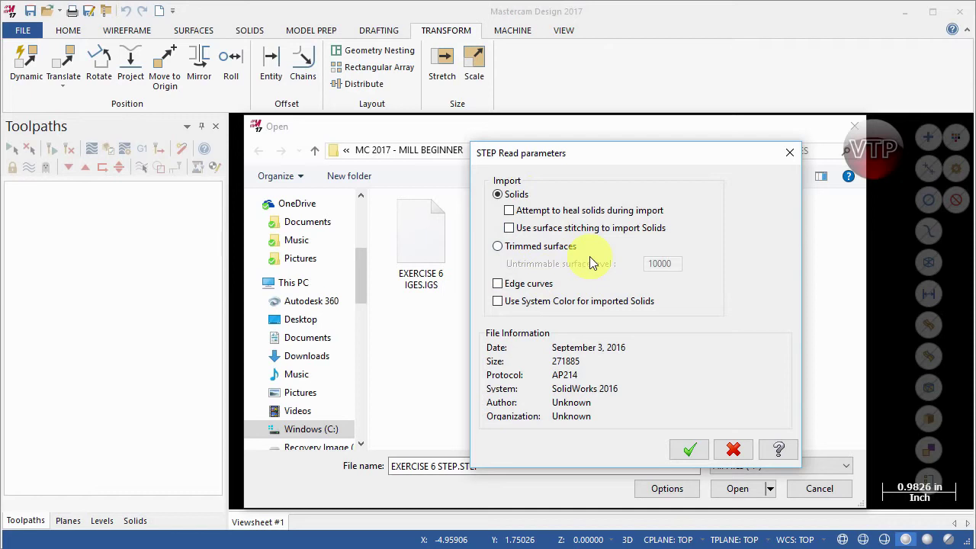
pyautogui.click(502, 291)
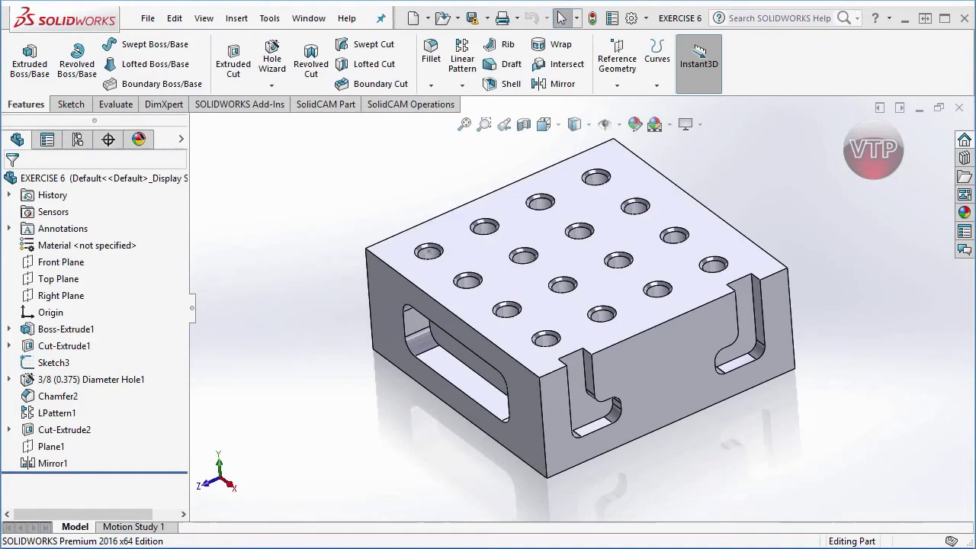
pyautogui.moveTo(742, 424)
pyautogui.mouseDown(button='middle')
pyautogui.moveTo(778, 399)
pyautogui.moveTo(796, 344)
pyautogui.moveTo(708, 399)
pyautogui.moveTo(767, 392)
pyautogui.moveTo(750, 417)
pyautogui.moveTo(731, 417)
pyautogui.moveTo(729, 403)
pyautogui.moveTo(733, 411)
pyautogui.mouseUp(button='middle')
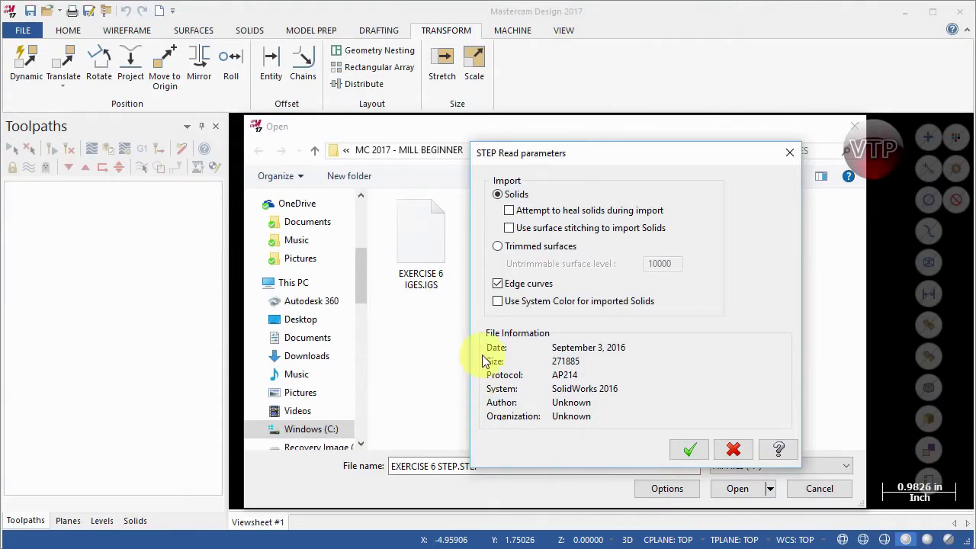
pyautogui.click(501, 306)
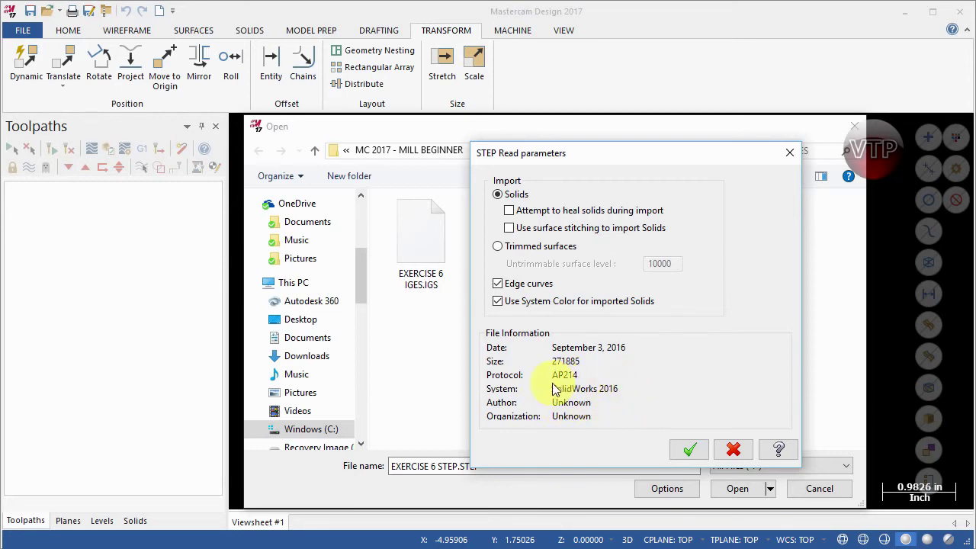
pyautogui.click(690, 450)
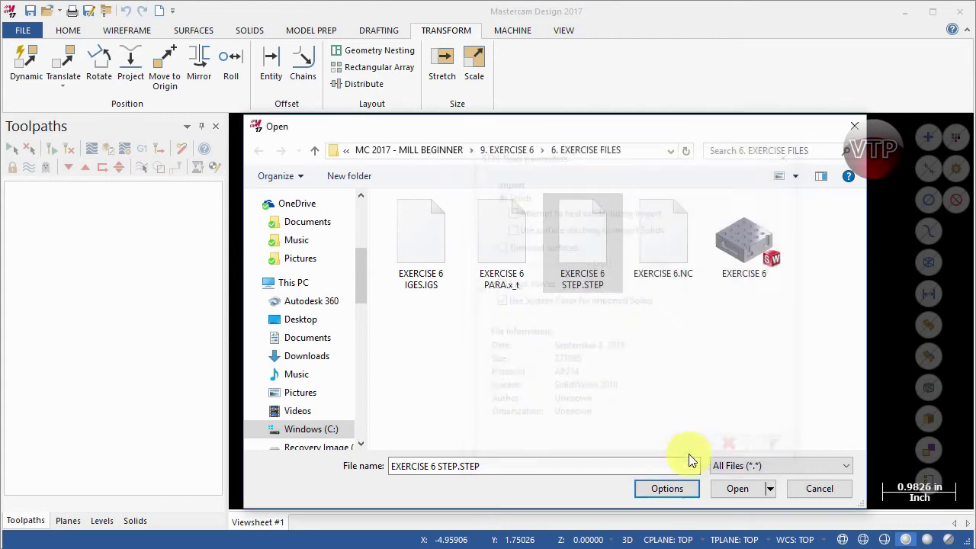
pyautogui.click(737, 489)
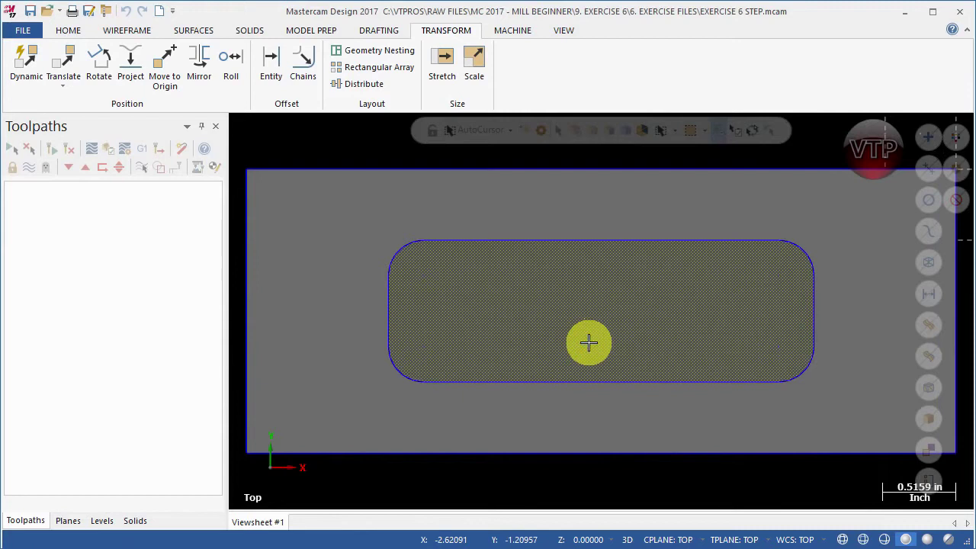
# - Show the imported STEP part in the isometric view
pyautogui.scroll(-2, 615, 402)
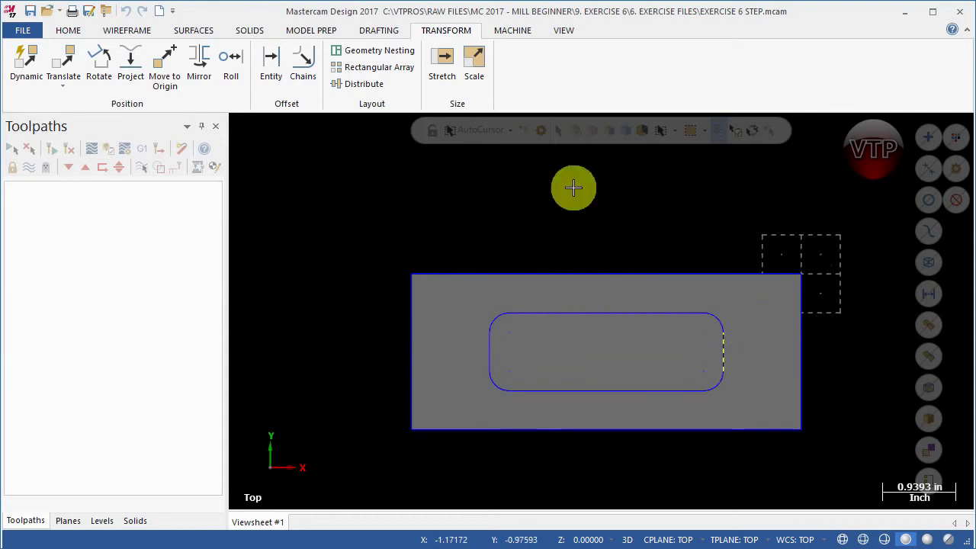
pyautogui.click(568, 29)
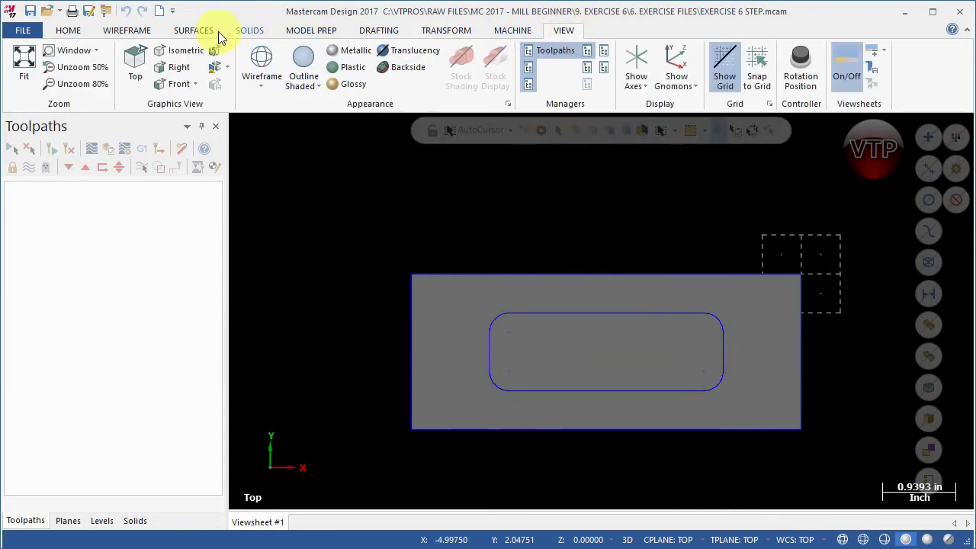
pyautogui.click(180, 52)
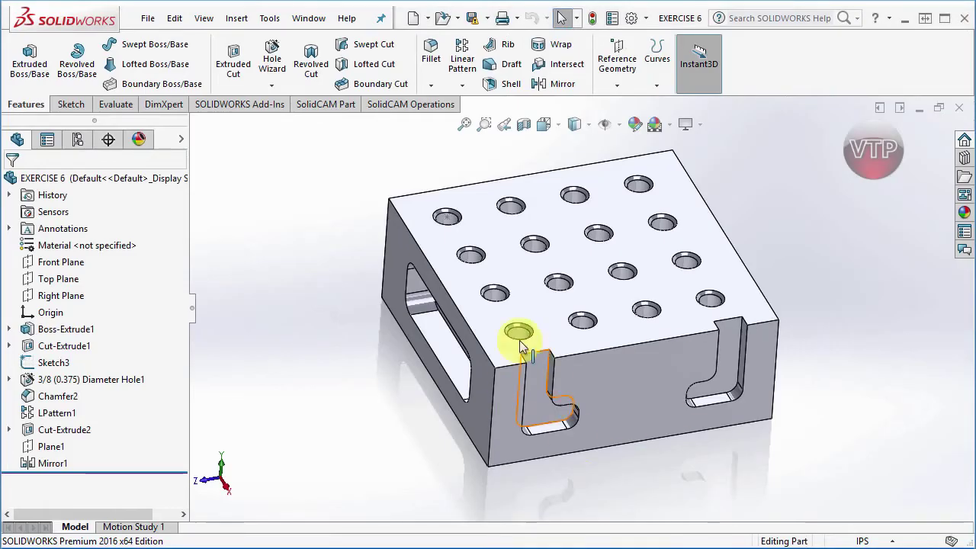
# - Switch to SOLIDWORKS and rotate the EXERCISE 6 part to examine its orientation relative to the axes
pyautogui.moveTo(516, 338); pyautogui.dragTo(530, 428, button='middle')
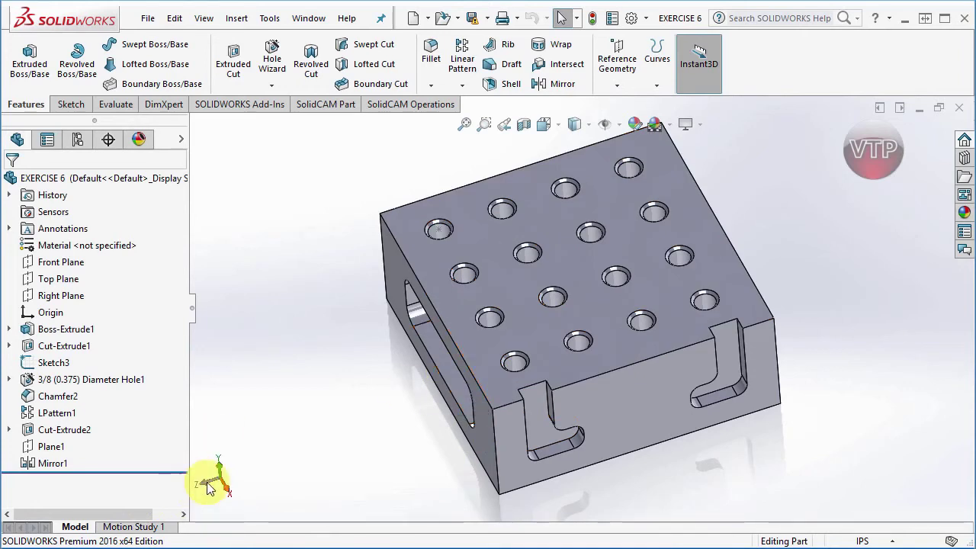
pyautogui.moveTo(406, 394); pyautogui.dragTo(496, 387, button='middle')
pyautogui.moveTo(323, 468); pyautogui.dragTo(209, 492, button='middle')
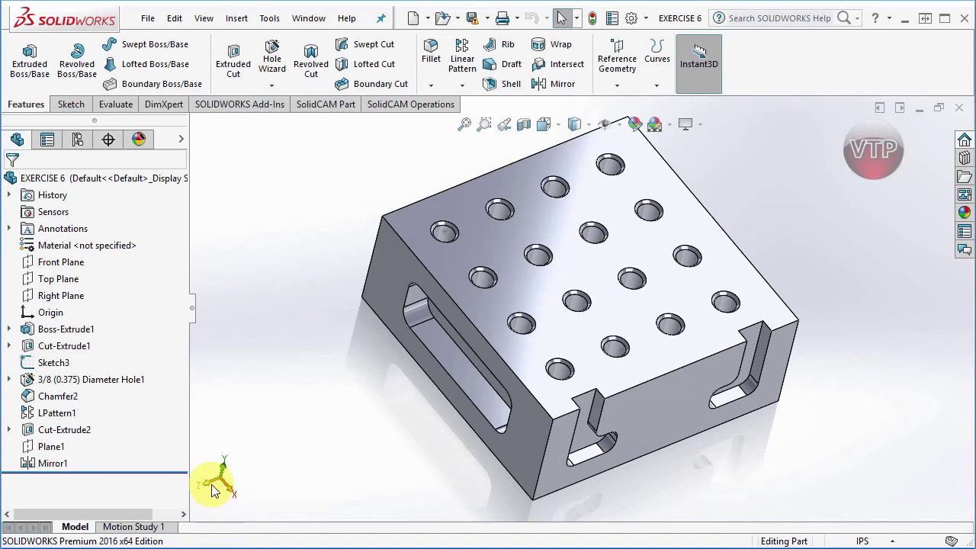
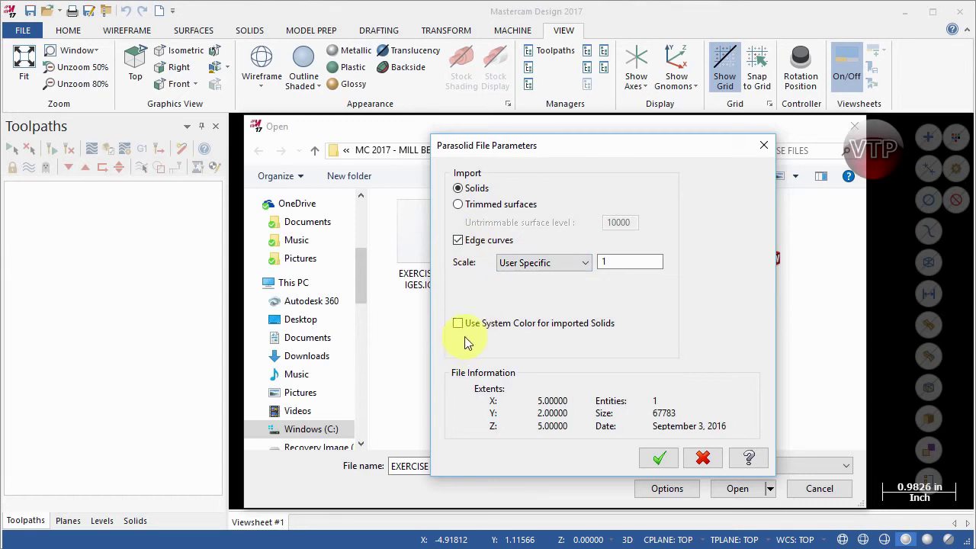
# - In Mastercam, open EXERCISE 6 PARA.x_t with the system color for imported solids enabled, and show the part in isometric view
pyautogui.click(470, 326)
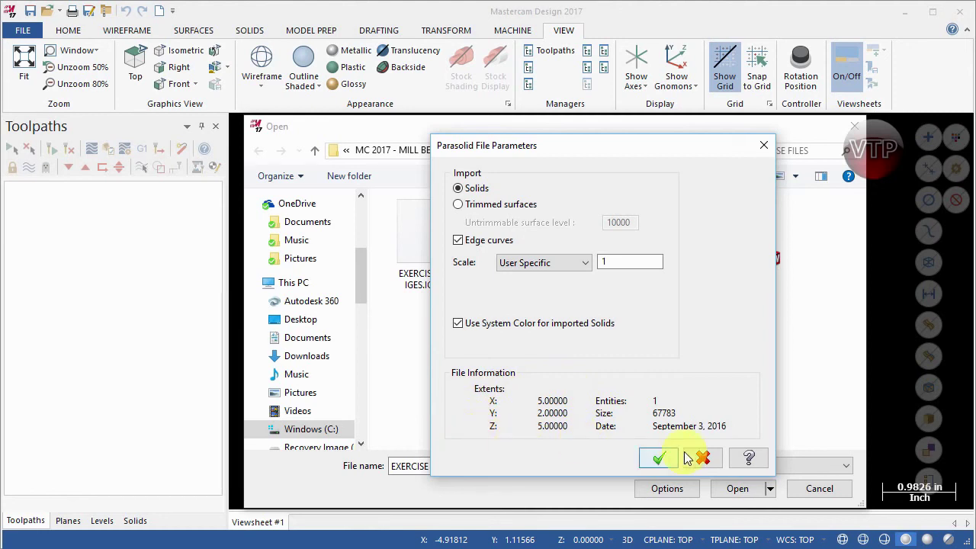
pyautogui.click(660, 459)
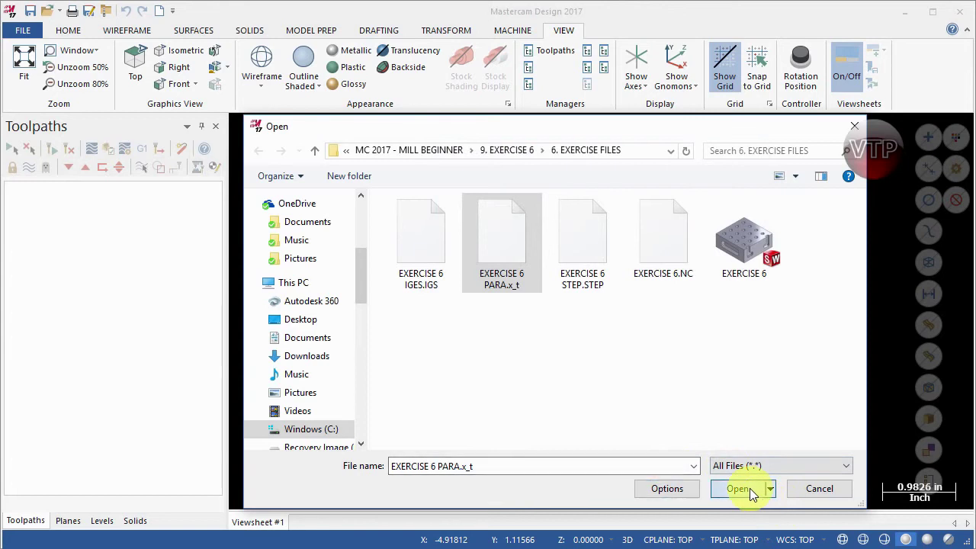
pyautogui.click(738, 489)
pyautogui.scroll(-3, 648, 381)
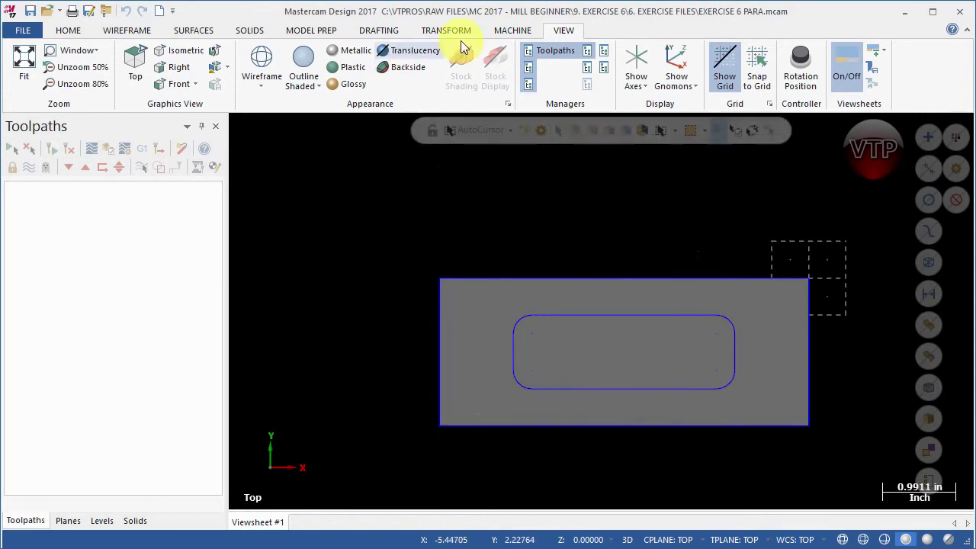
pyautogui.click(177, 50)
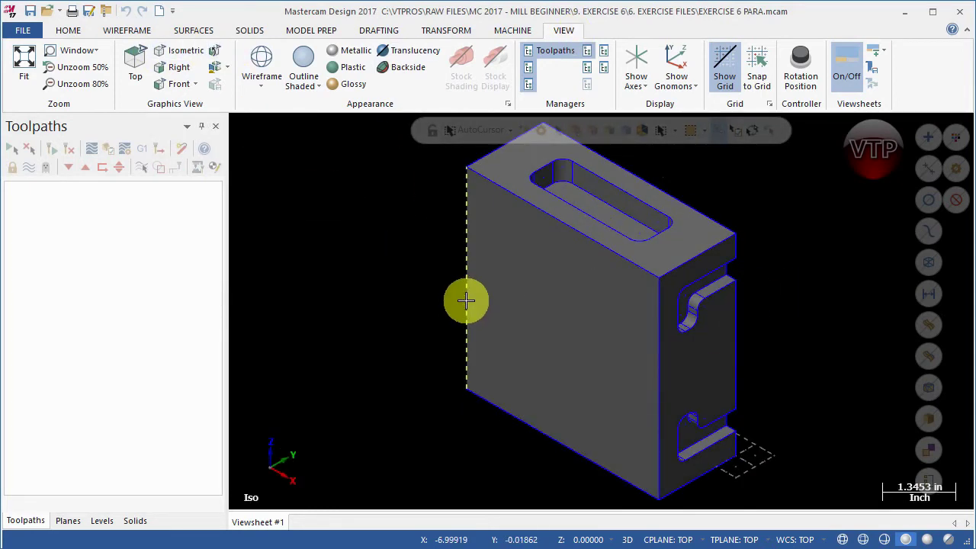
# - Start a new empty part file in place of the imported Parasolid part
pyautogui.click(23, 30)
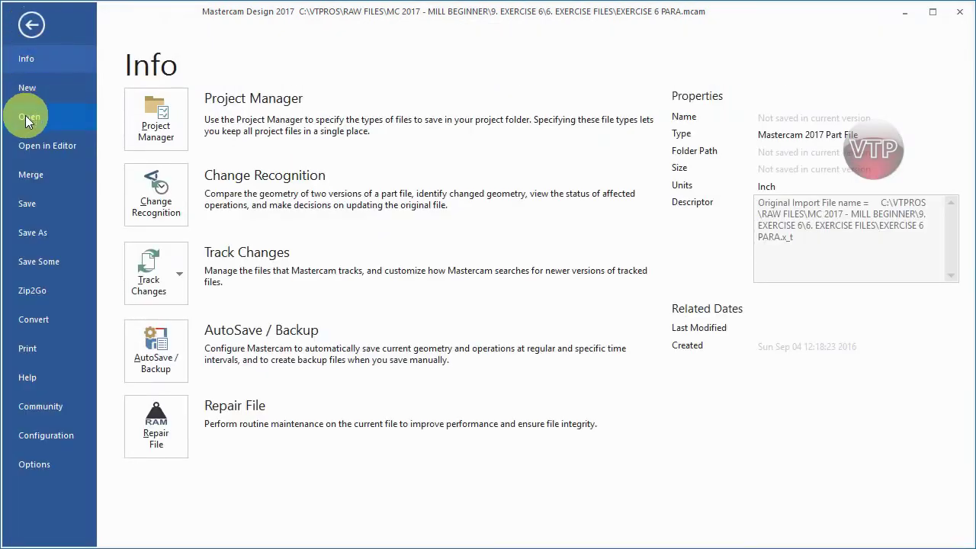
pyautogui.click(31, 24)
pyautogui.click(161, 13)
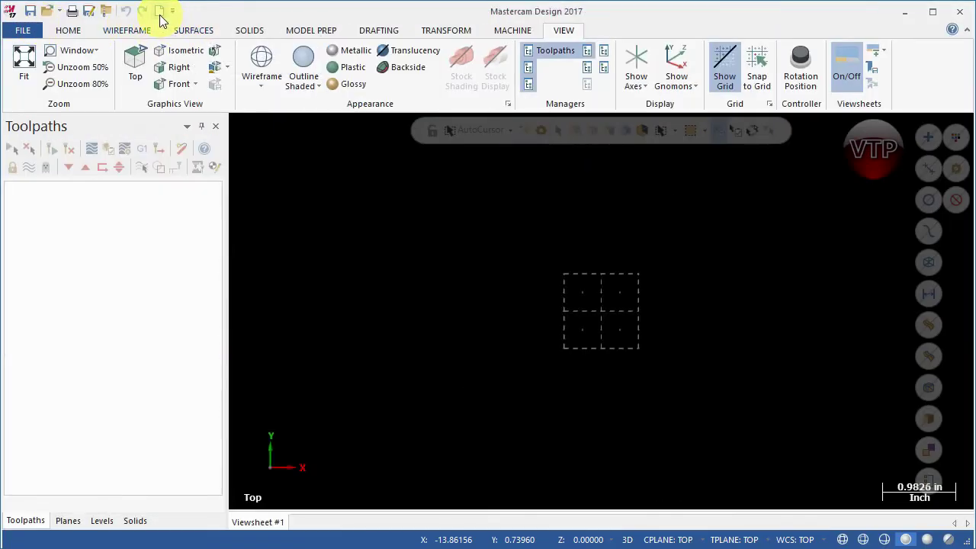
# - Browse to the recent 6. EXERCISE FILES folder to open another file
pyautogui.click(29, 30)
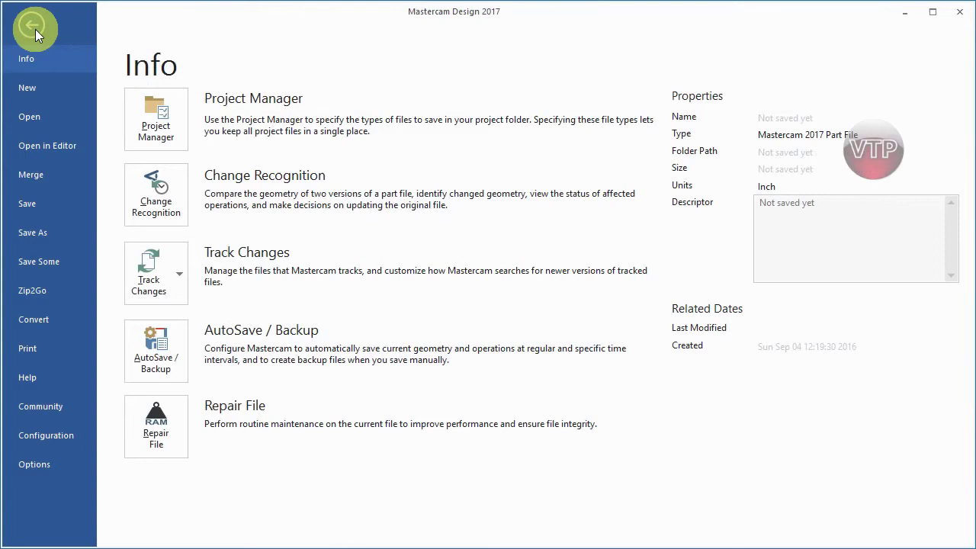
pyautogui.click(45, 116)
pyautogui.click(161, 125)
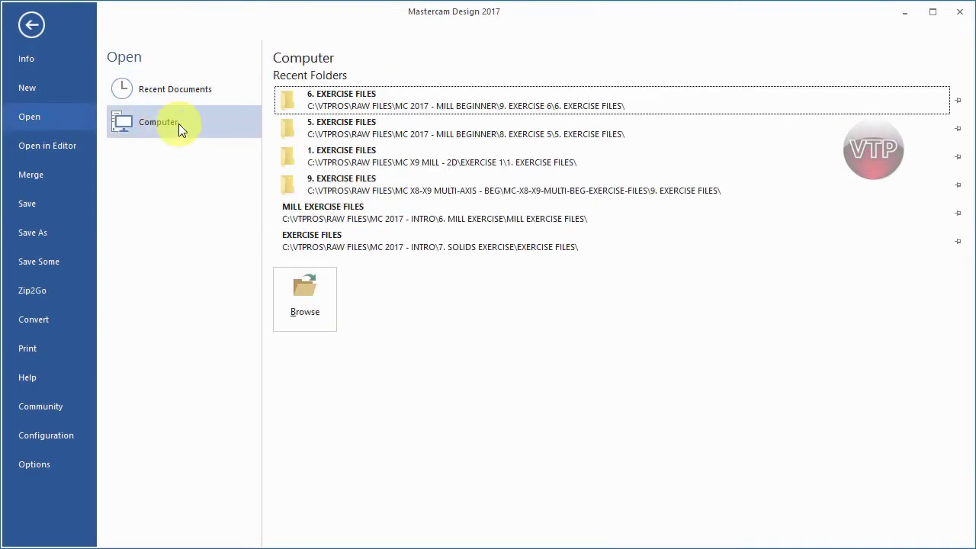
pyautogui.click(332, 104)
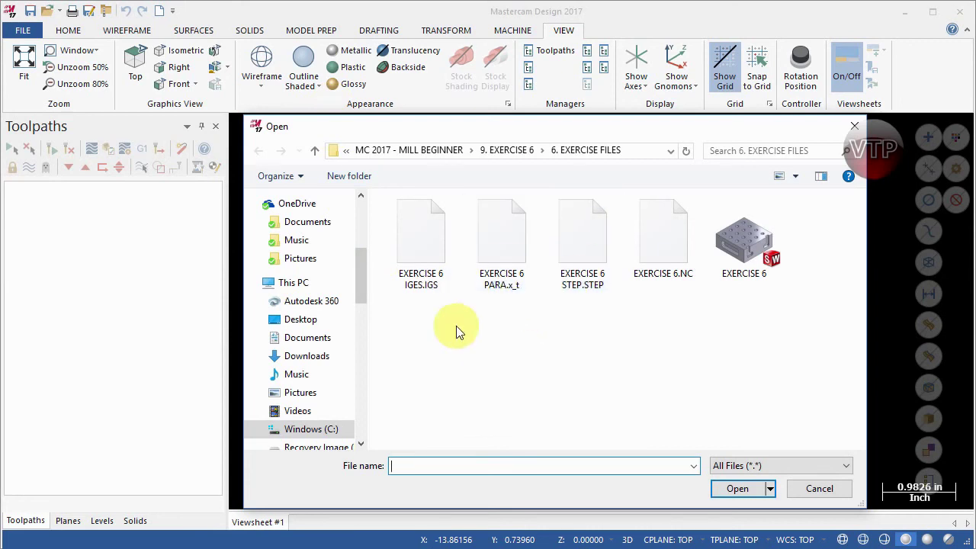
# - Open EXERCISE 6 IGES.IGS, accepting the IGES read parameters with trim surface handling by preference flag, XYZ if unspecified
pyautogui.click(428, 284)
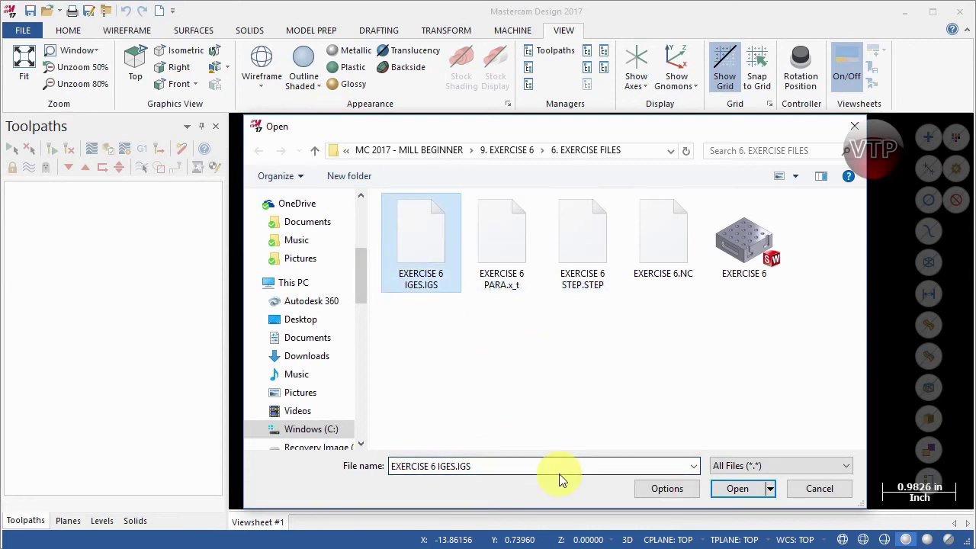
pyautogui.click(671, 488)
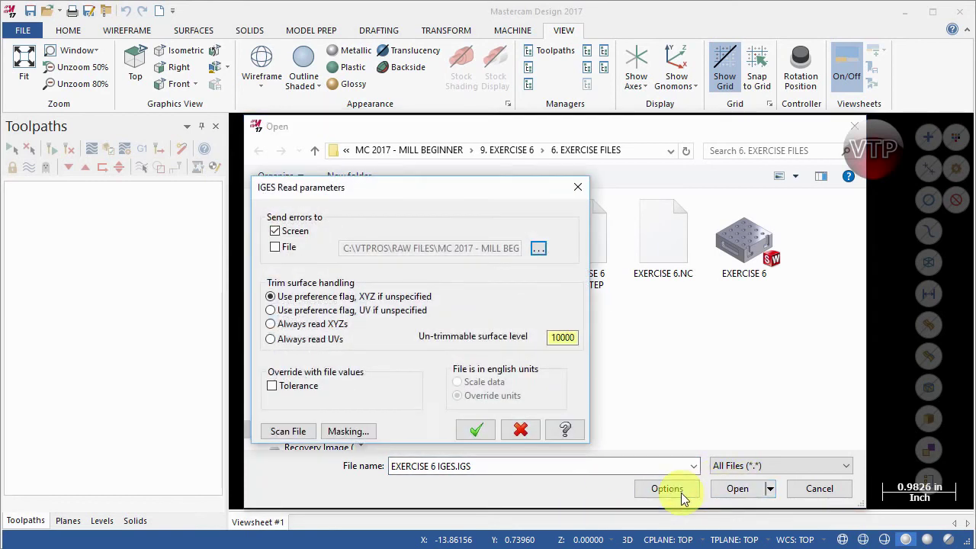
pyautogui.moveTo(426, 190); pyautogui.dragTo(562, 195)
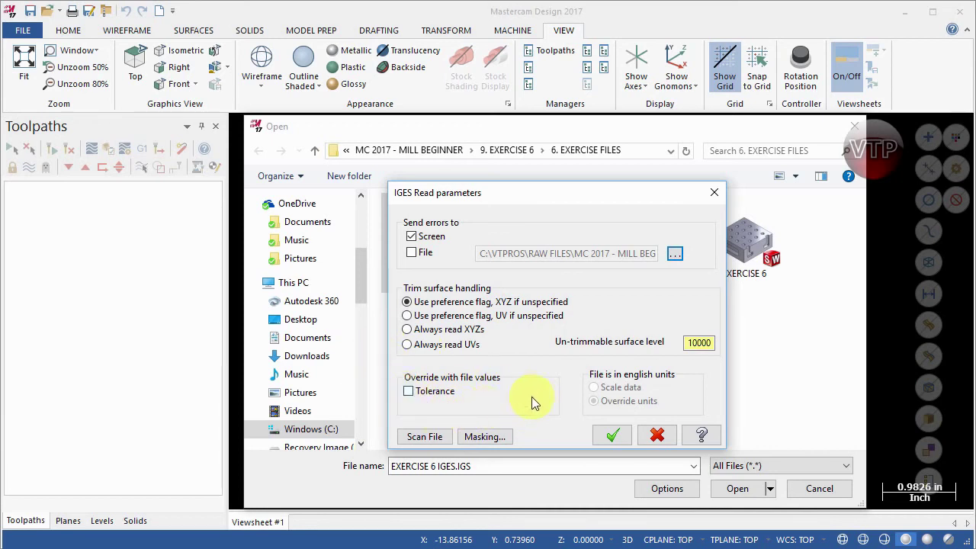
pyautogui.click(617, 437)
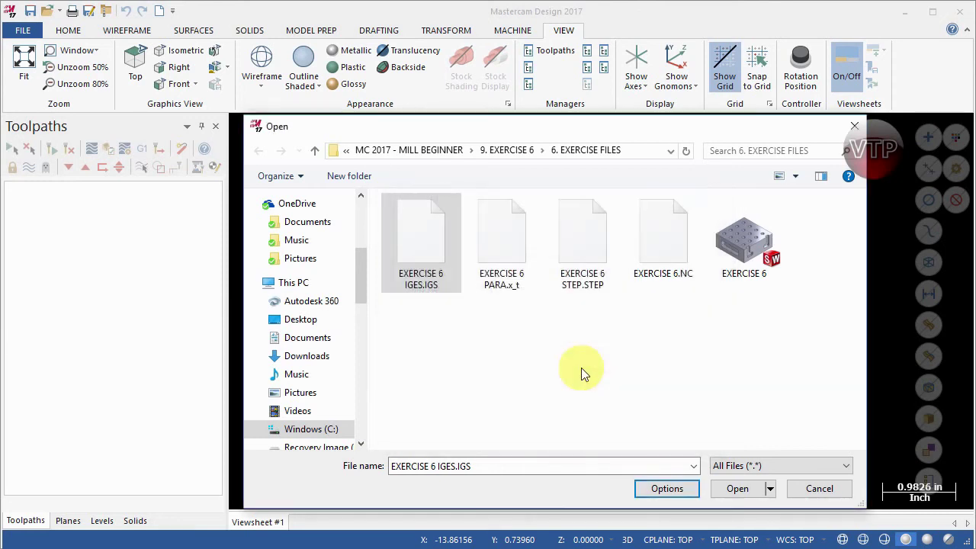
pyautogui.click(733, 489)
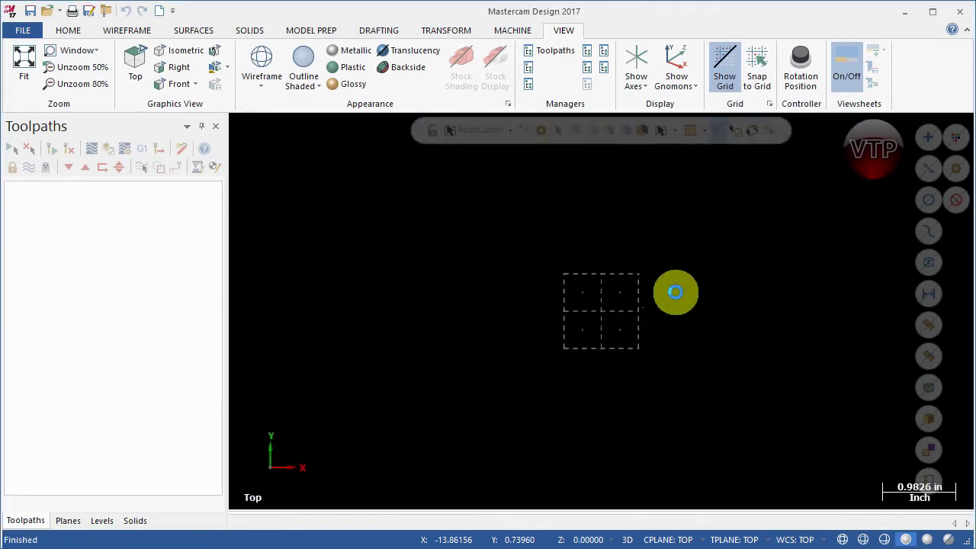
# - Select surfaces of the imported IGES part and rotate it to examine its surface model and orientation
pyautogui.scroll(-3, 697, 295)
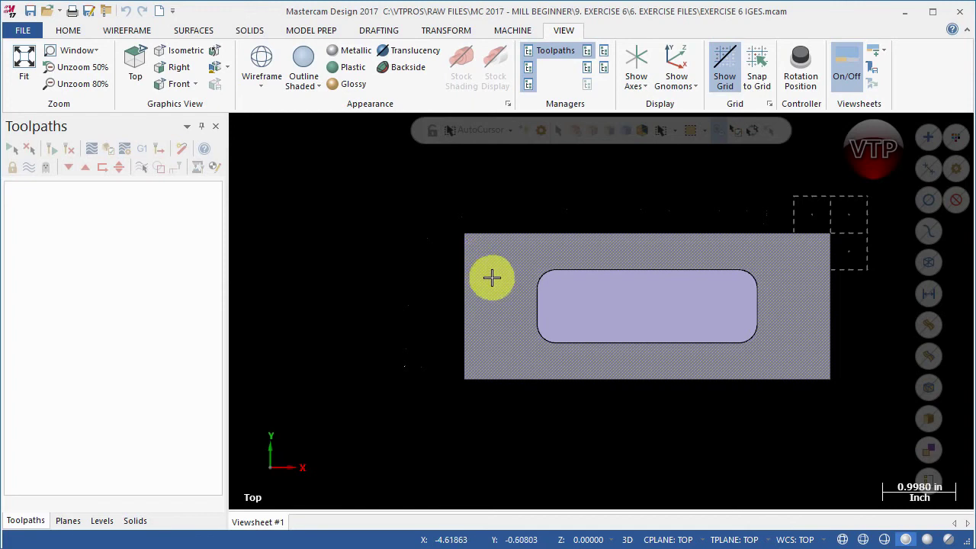
pyautogui.click(493, 277)
pyautogui.moveTo(453, 409); pyautogui.dragTo(477, 340, button='middle')
pyautogui.click(523, 276)
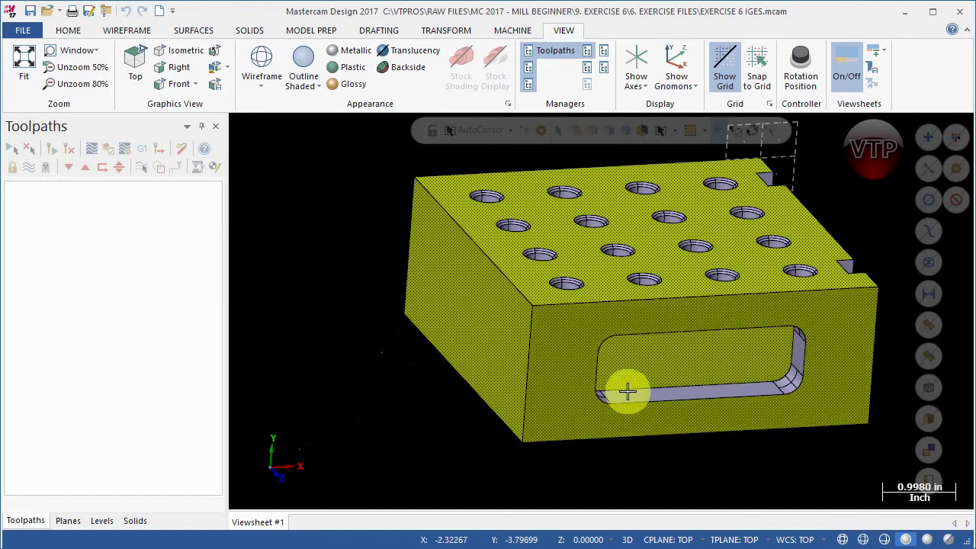
pyautogui.scroll(-1, 586, 446)
pyautogui.scroll(-1, 587, 447)
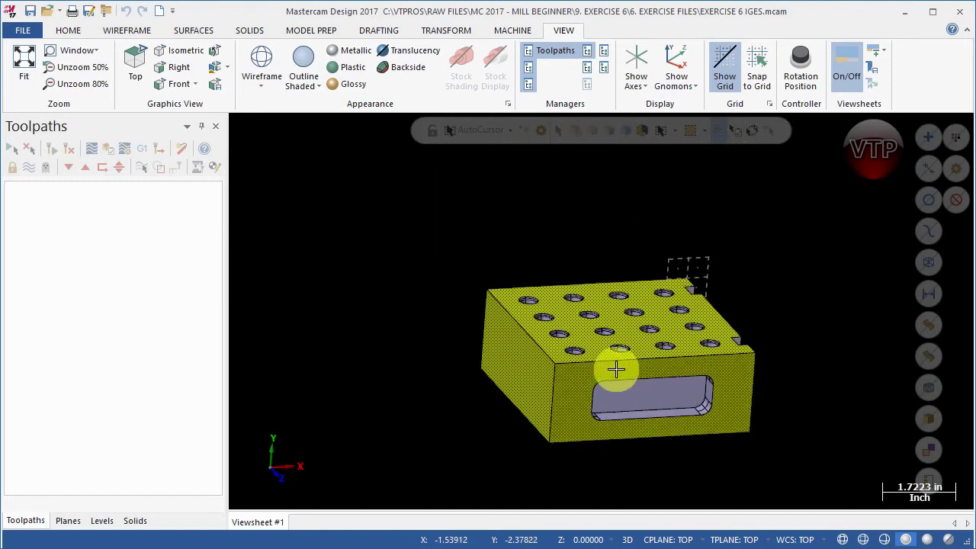
pyautogui.click(575, 395)
pyautogui.moveTo(463, 438); pyautogui.dragTo(495, 427, button='middle')
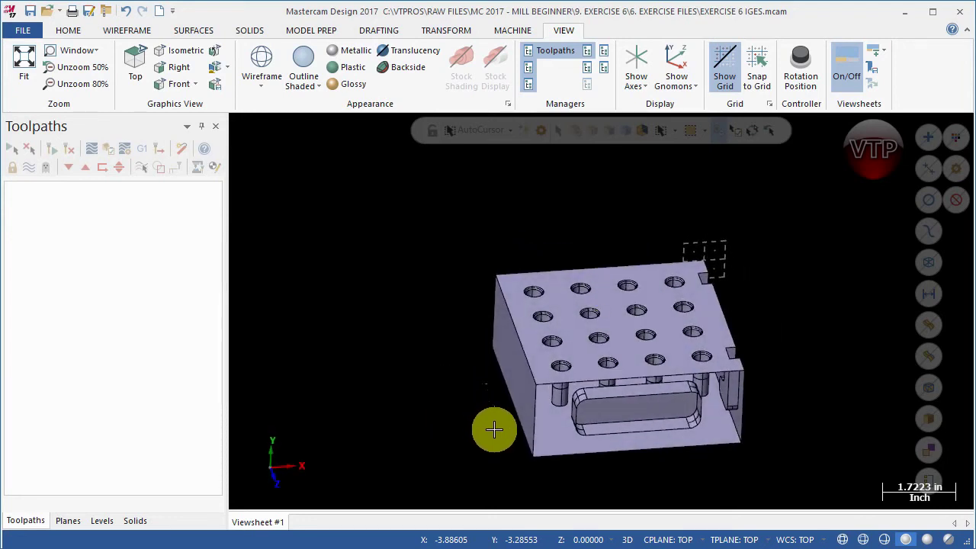
# - Start a new empty part file and choose the SOLIDWORKS file EXERCISE 6 from the recent 6. EXERCISE FILES folder
pyautogui.click(161, 12)
pyautogui.click(532, 311)
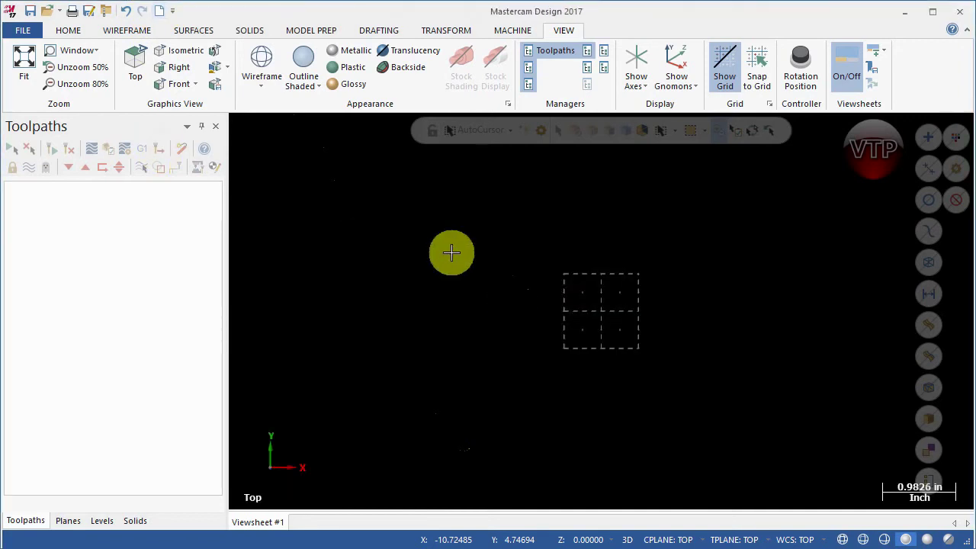
pyautogui.click(23, 31)
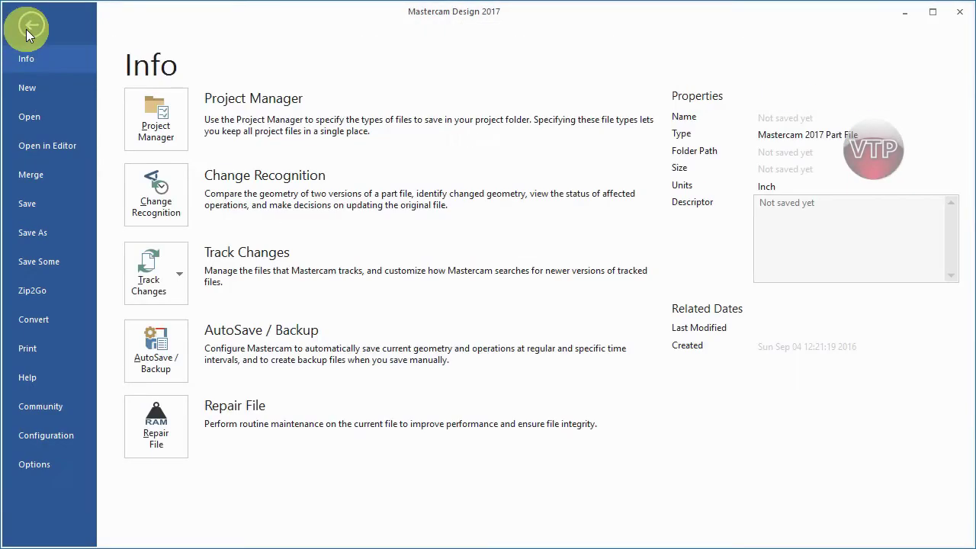
pyautogui.click(45, 119)
pyautogui.click(158, 121)
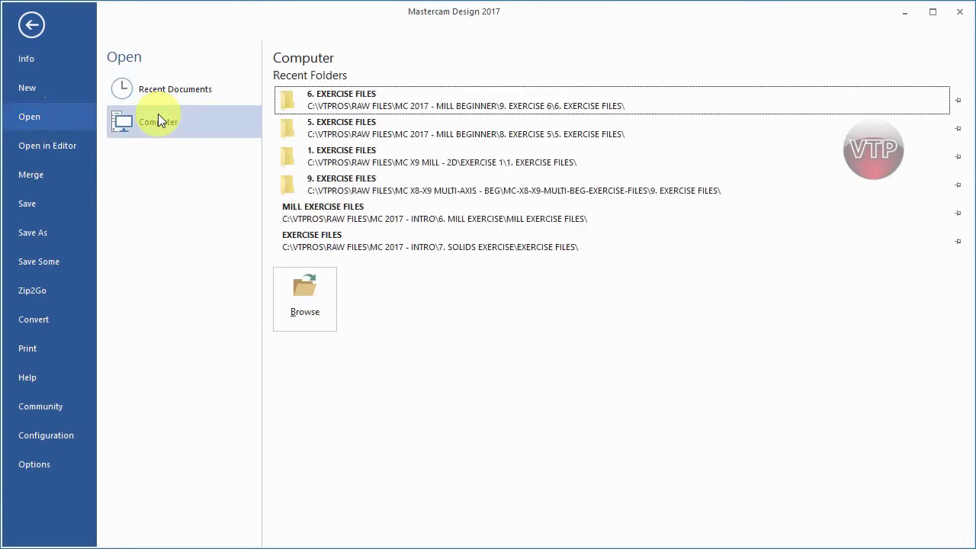
pyautogui.click(333, 95)
pyautogui.click(740, 250)
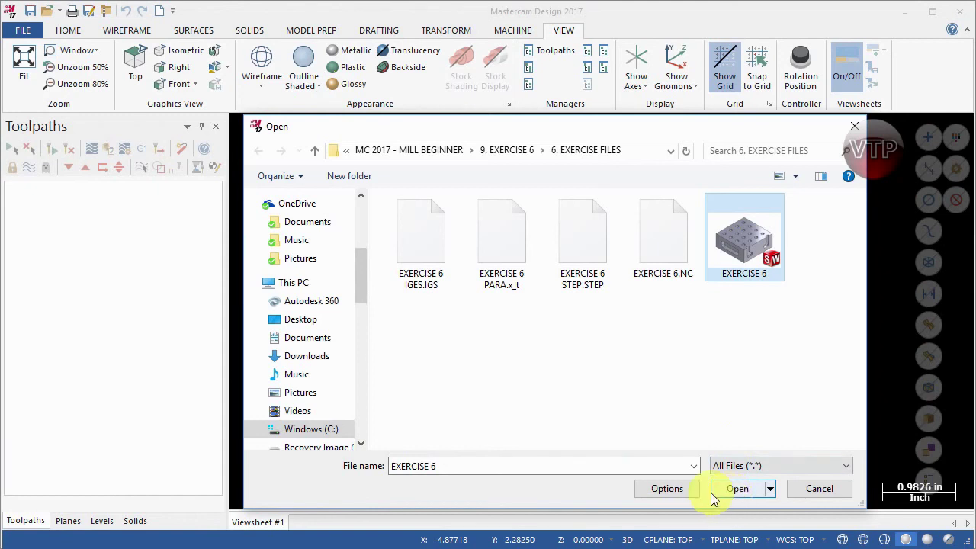
# - Open EXERCISE 6 as solids with edge curves and the system color for imported solids enabled, and show it in isometric view
pyautogui.click(678, 489)
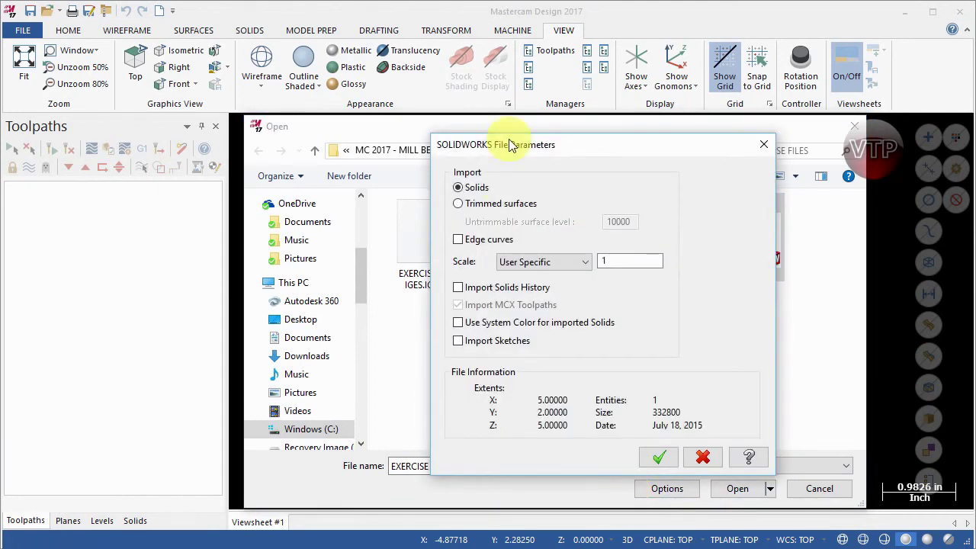
pyautogui.moveTo(566, 154); pyautogui.dragTo(697, 159)
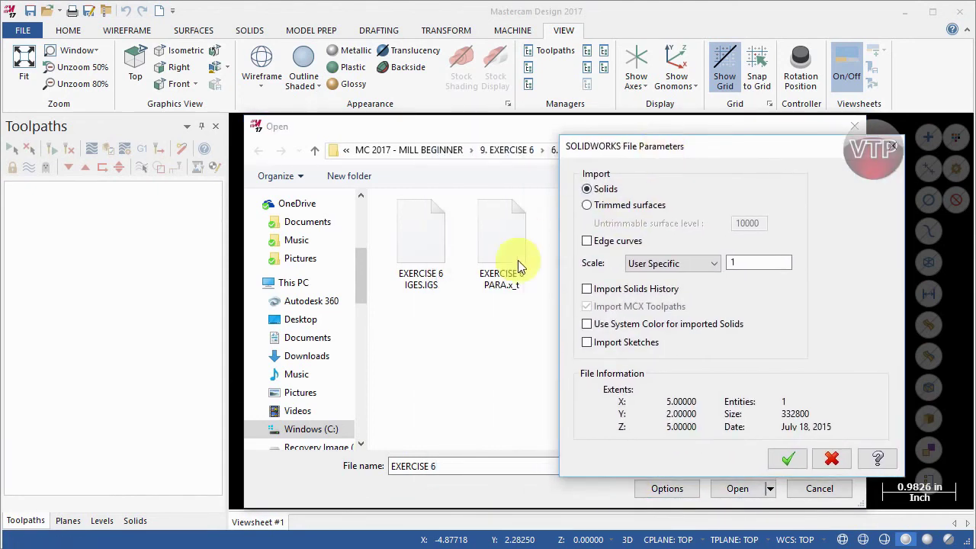
pyautogui.moveTo(633, 147); pyautogui.dragTo(469, 149)
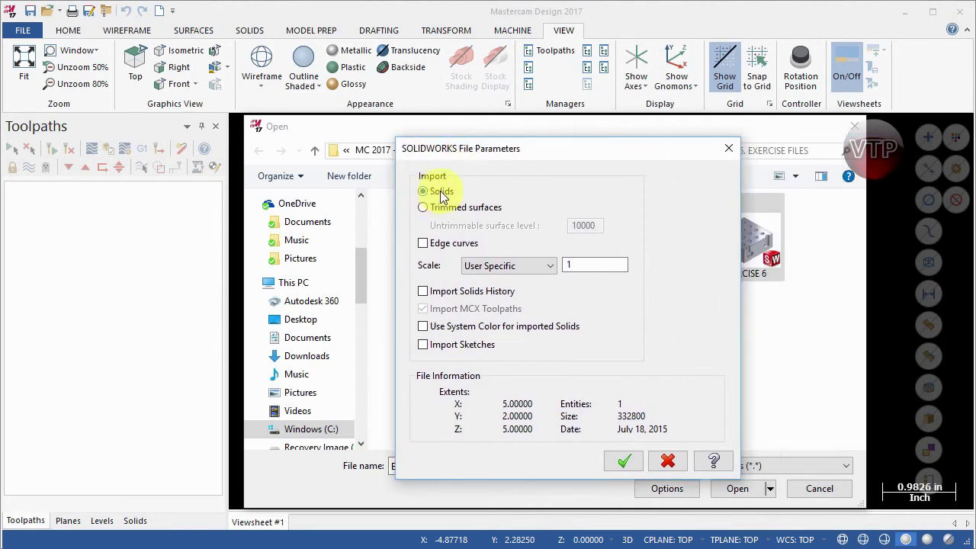
pyautogui.click(442, 241)
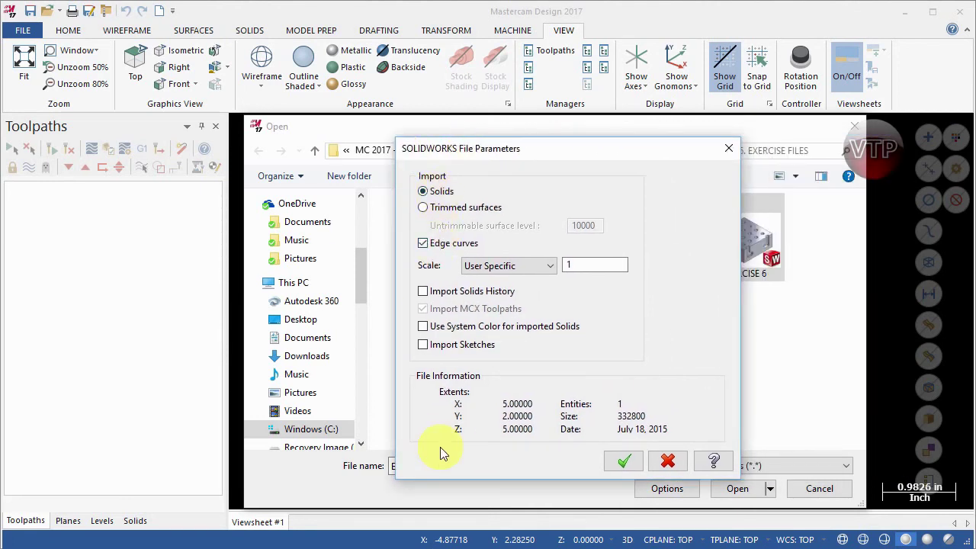
pyautogui.click(461, 332)
pyautogui.click(623, 463)
pyautogui.click(734, 490)
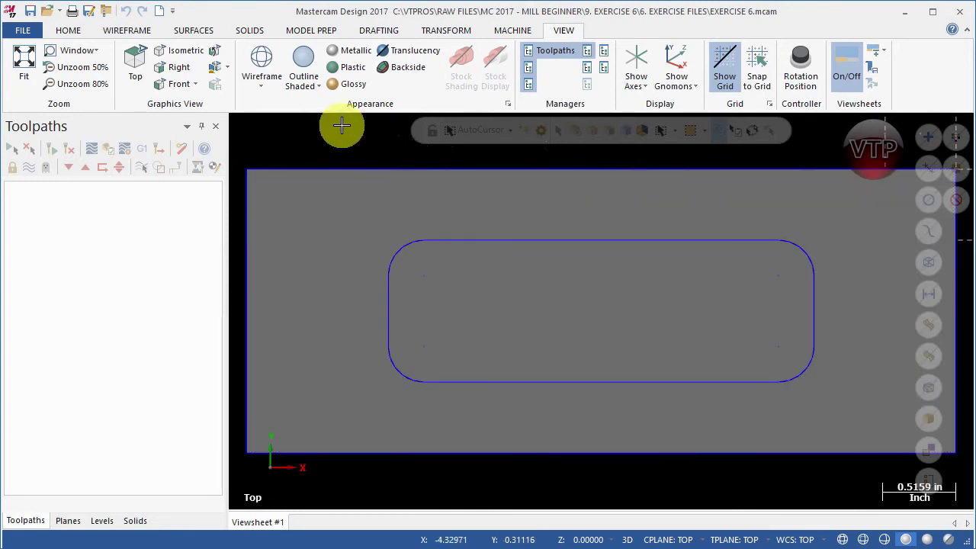
pyautogui.click(182, 50)
pyautogui.scroll(-3, 691, 402)
pyautogui.scroll(1, 705, 480)
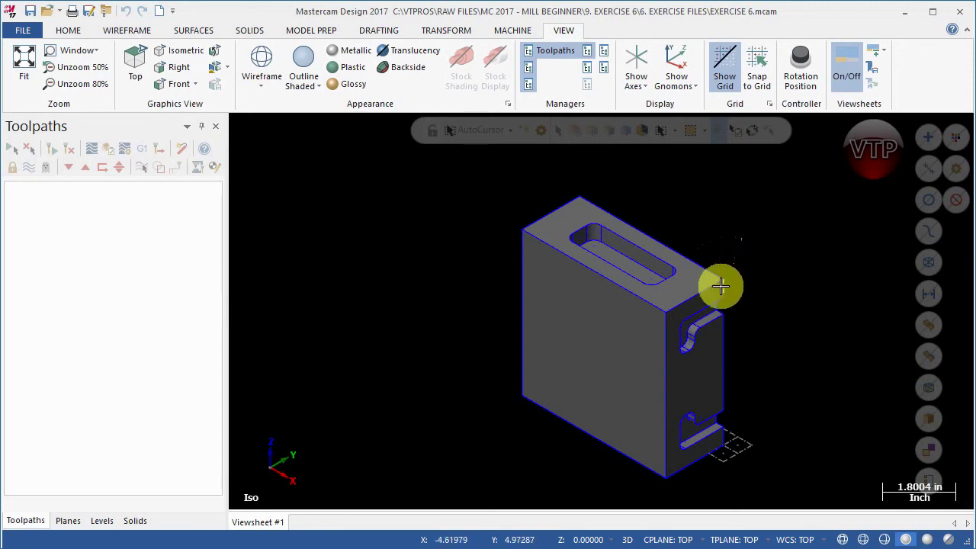
# - Start Translate to Plane and select all of the part's solids and edge curves as the entities to translate
pyautogui.click(450, 32)
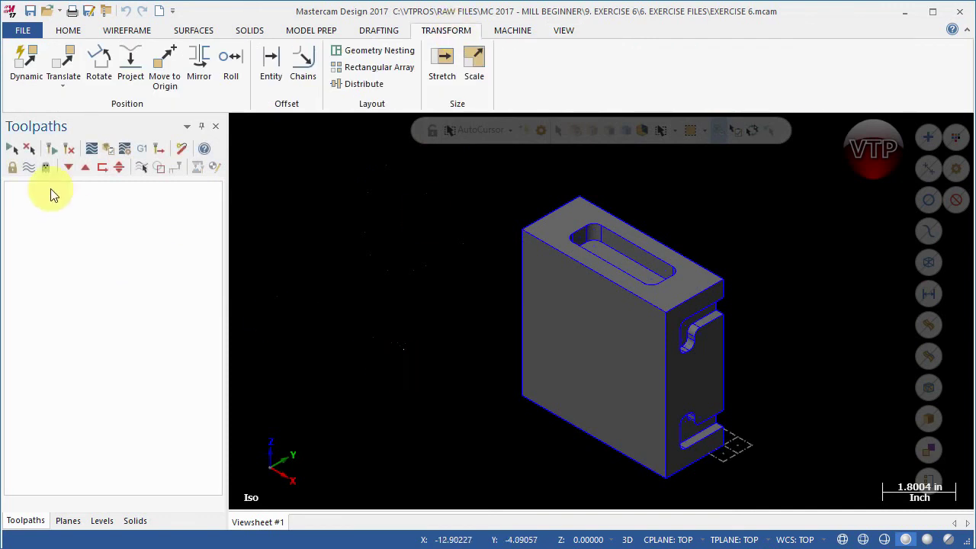
pyautogui.click(61, 89)
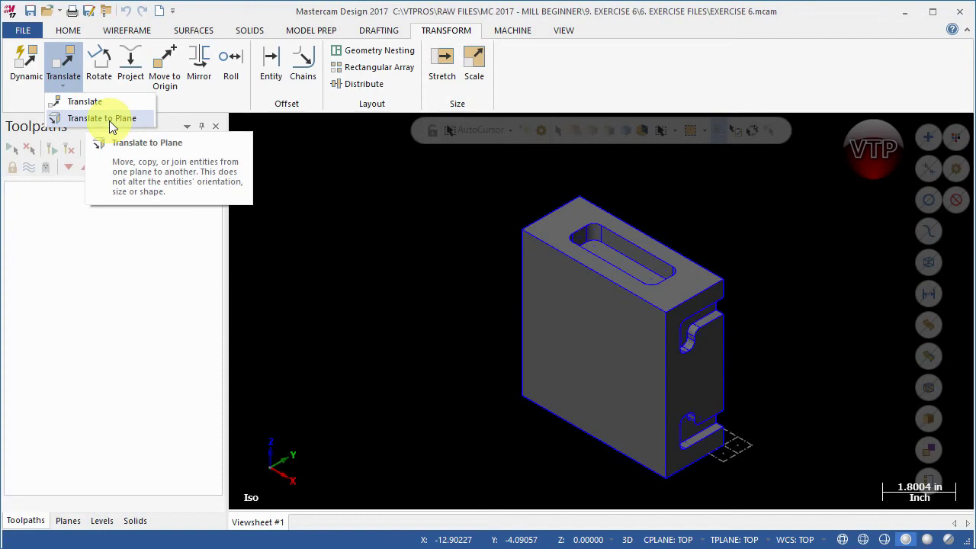
pyautogui.click(109, 121)
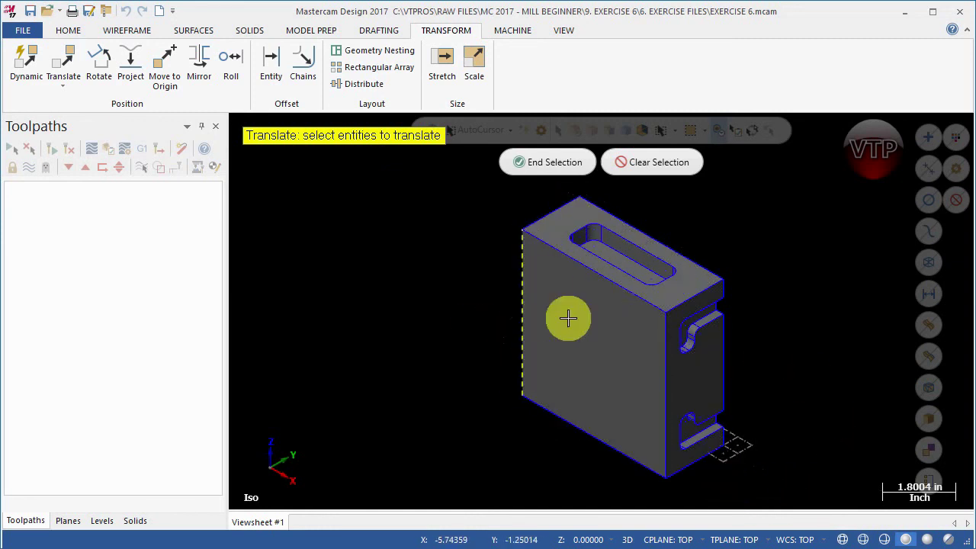
pyautogui.click(929, 418)
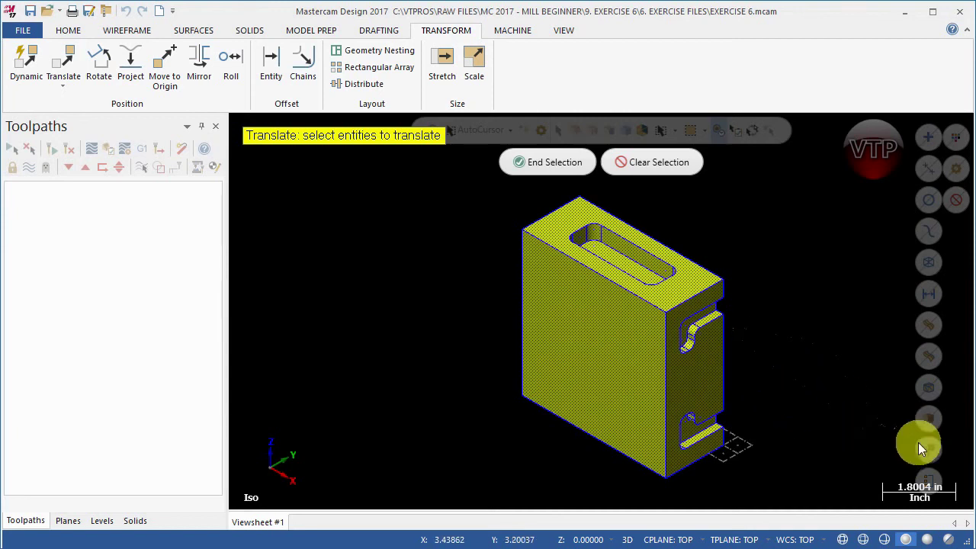
pyautogui.click(926, 260)
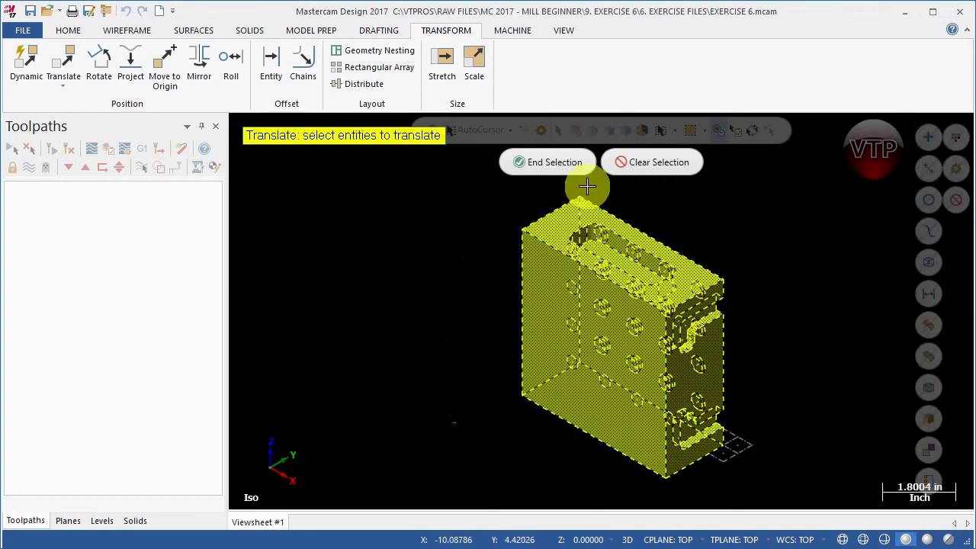
pyautogui.click(568, 162)
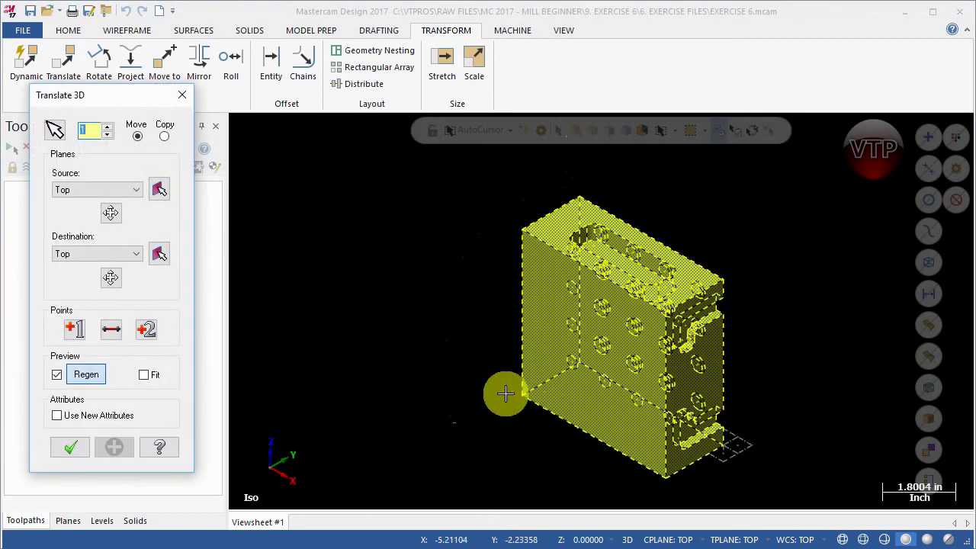
# - Move the selected entities from the Top source plane to the Front destination plane, and fit the reoriented part to the view
pyautogui.moveTo(93, 107); pyautogui.dragTo(216, 117)
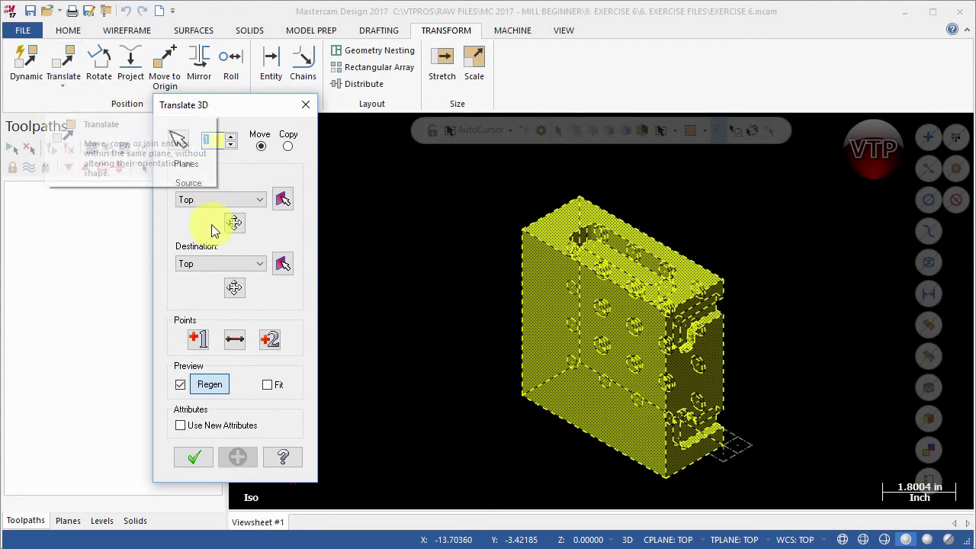
pyautogui.click(288, 147)
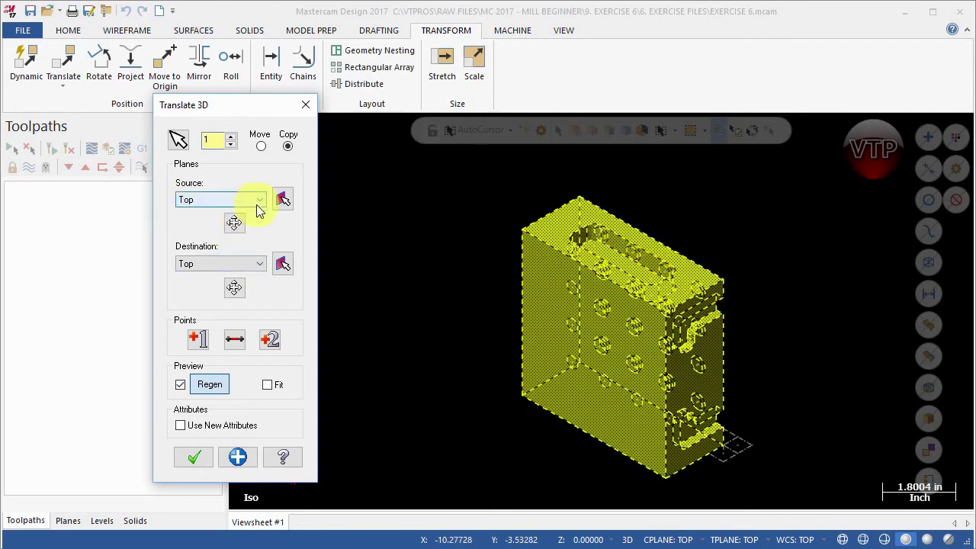
pyautogui.click(227, 263)
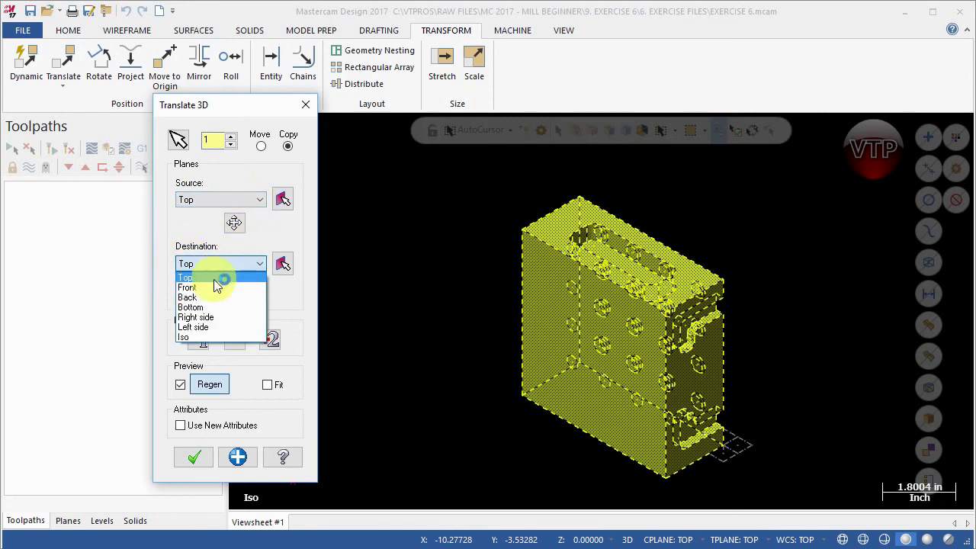
pyautogui.click(212, 288)
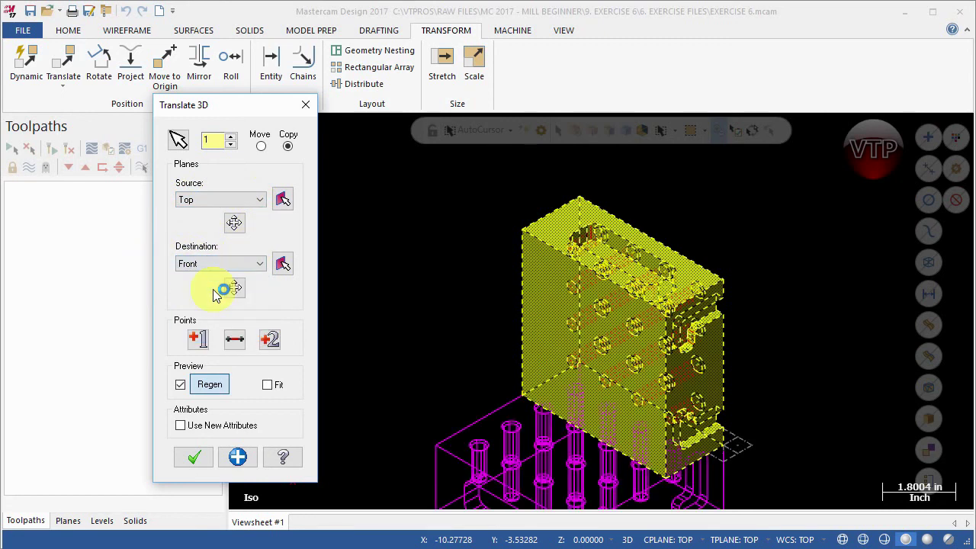
pyautogui.scroll(-3, 676, 488)
pyautogui.scroll(4, 650, 497)
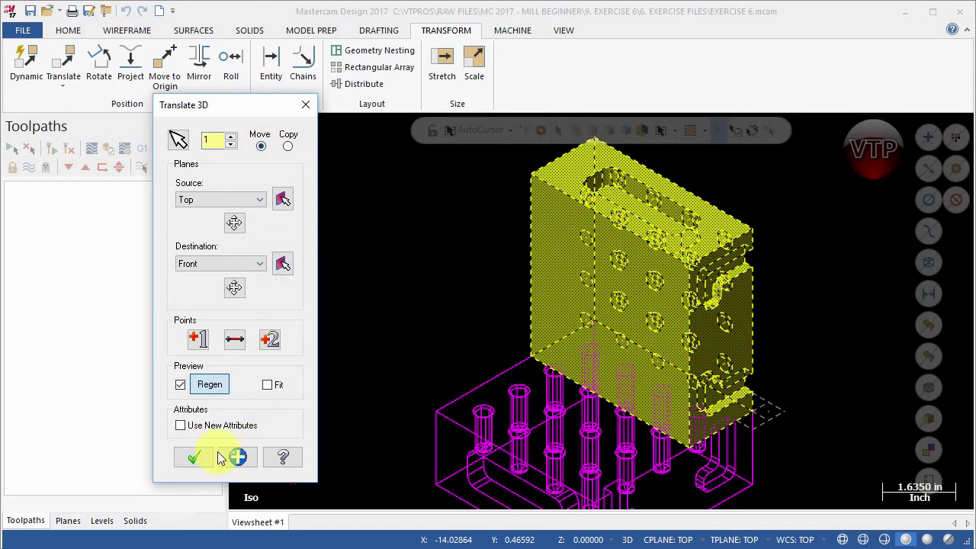
pyautogui.click(190, 458)
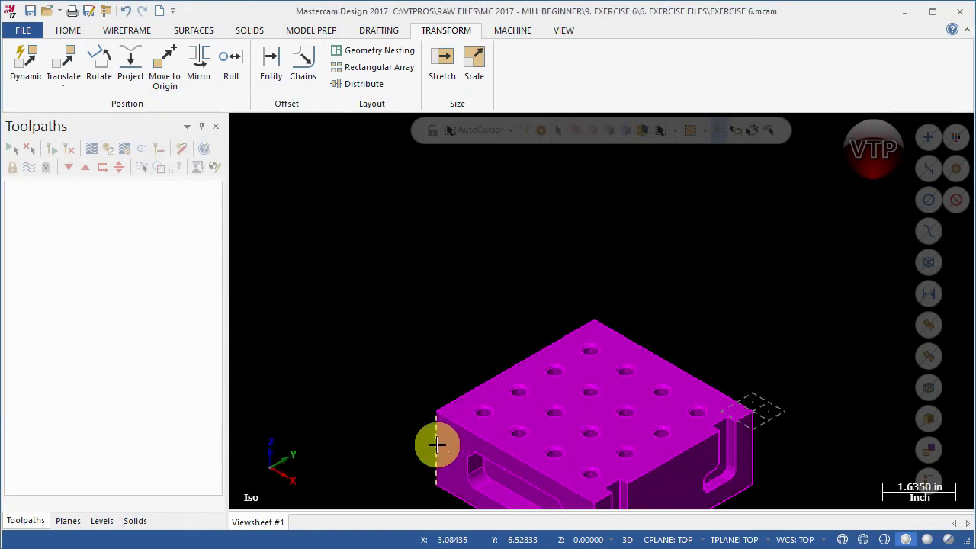
pyautogui.click(563, 32)
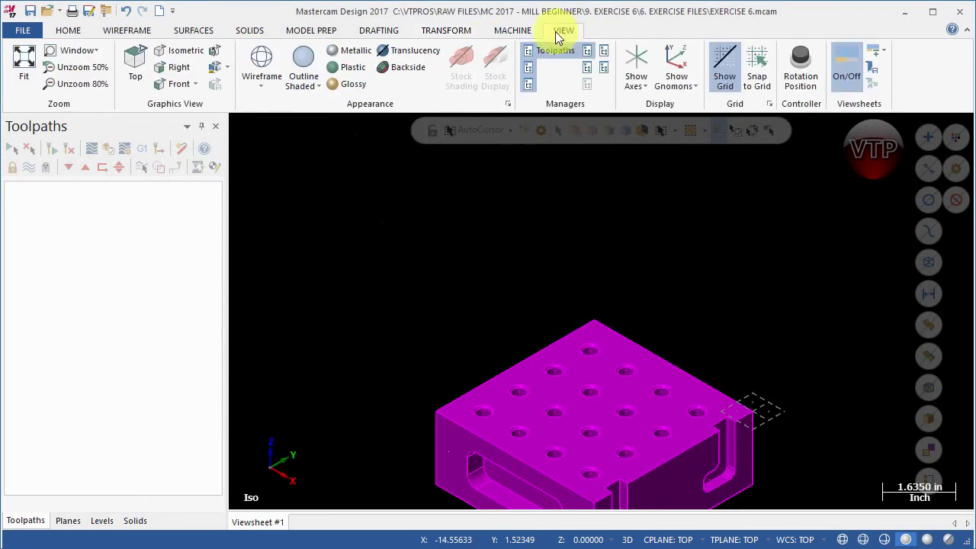
pyautogui.click(23, 61)
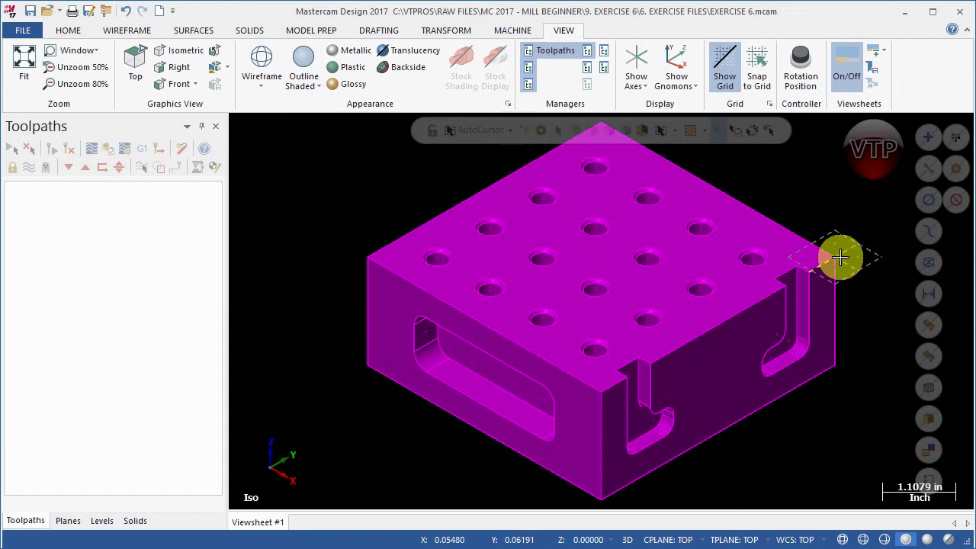
pyautogui.click(514, 237)
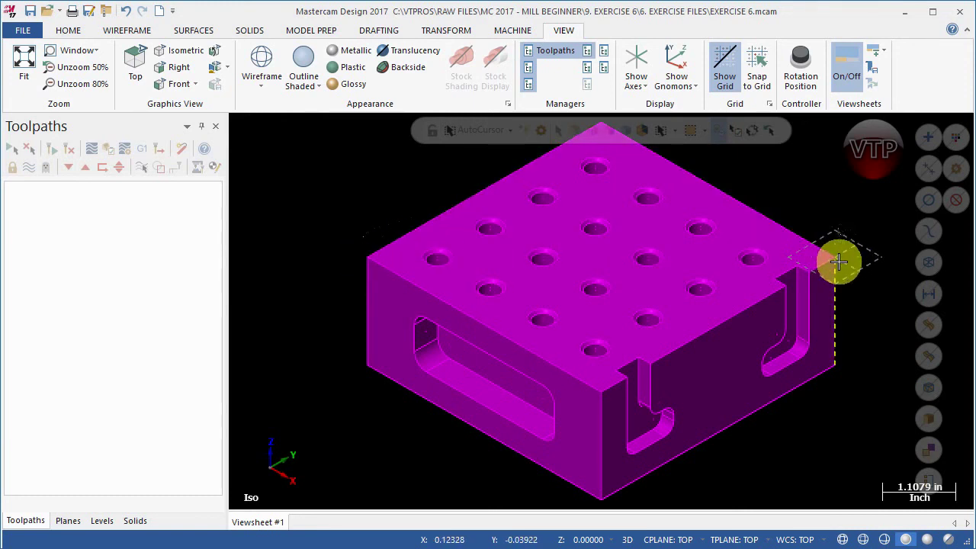
# - Move the whole part to the origin from the front-left corner of its top face, and check the corner against the grid
pyautogui.click(447, 32)
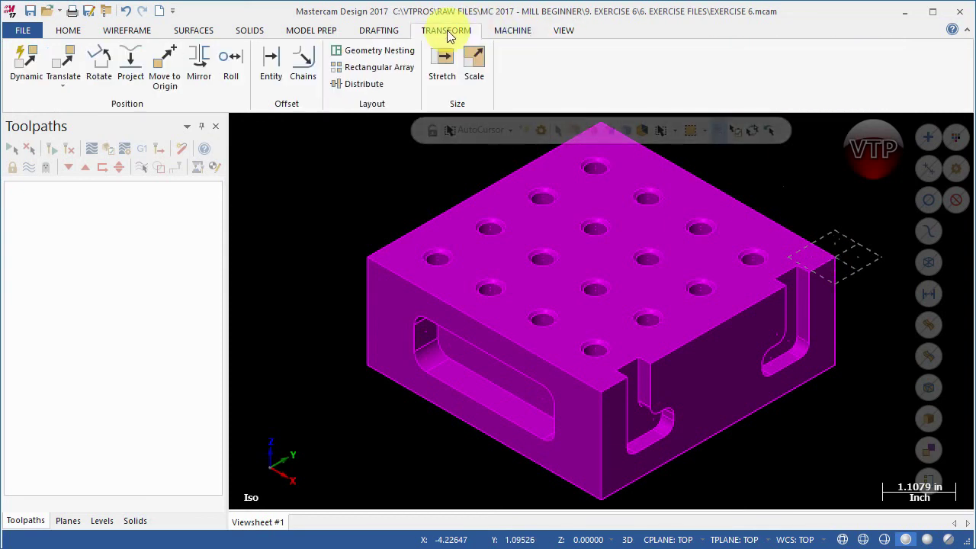
pyautogui.click(160, 70)
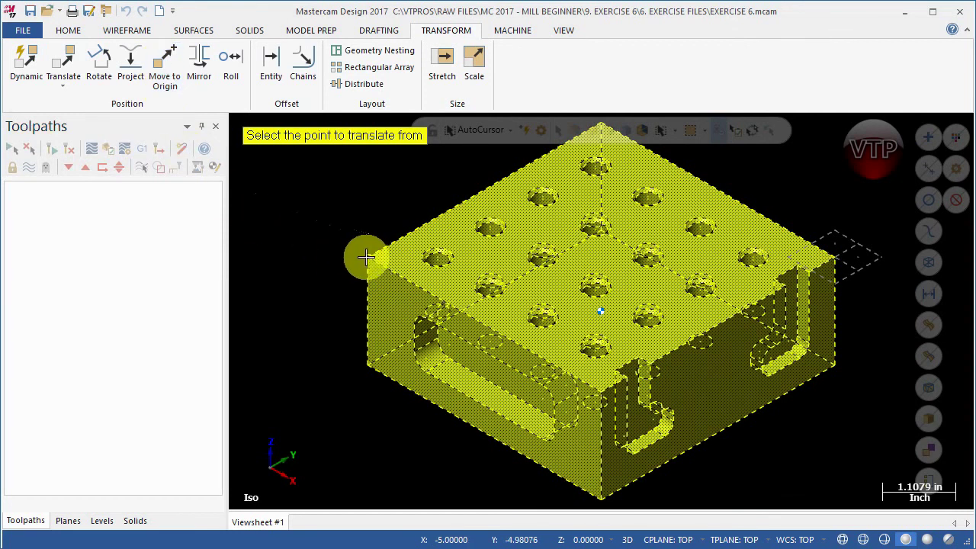
pyautogui.scroll(5, 368, 263)
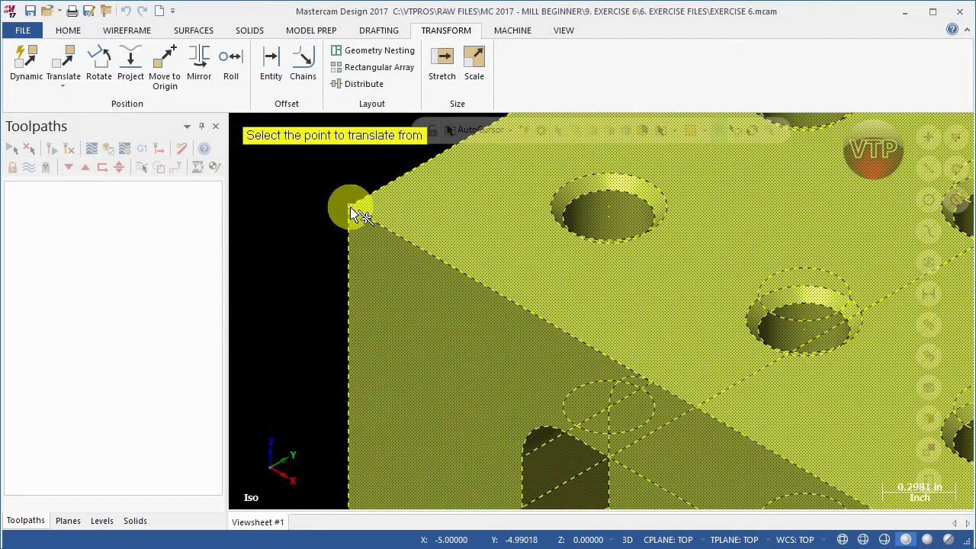
pyautogui.click(347, 214)
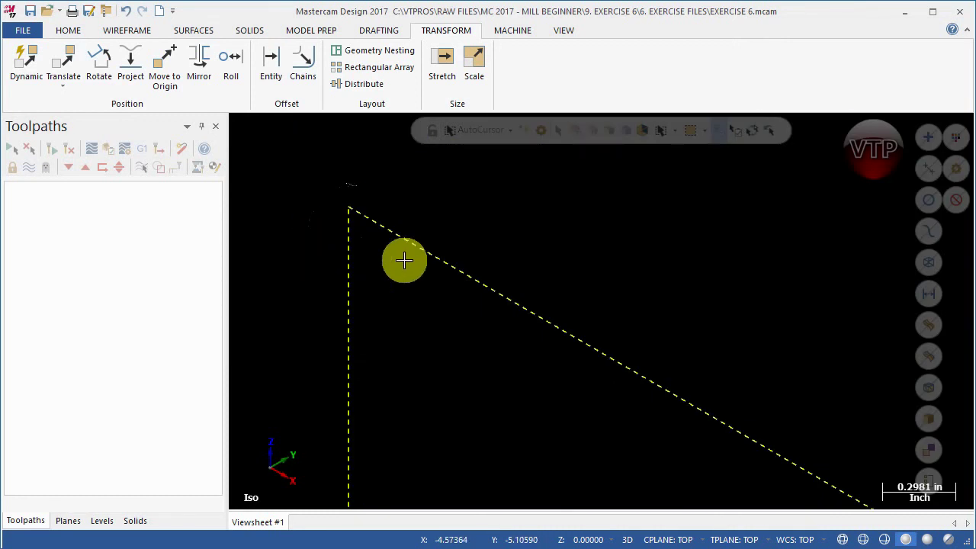
pyautogui.click(562, 30)
pyautogui.click(29, 80)
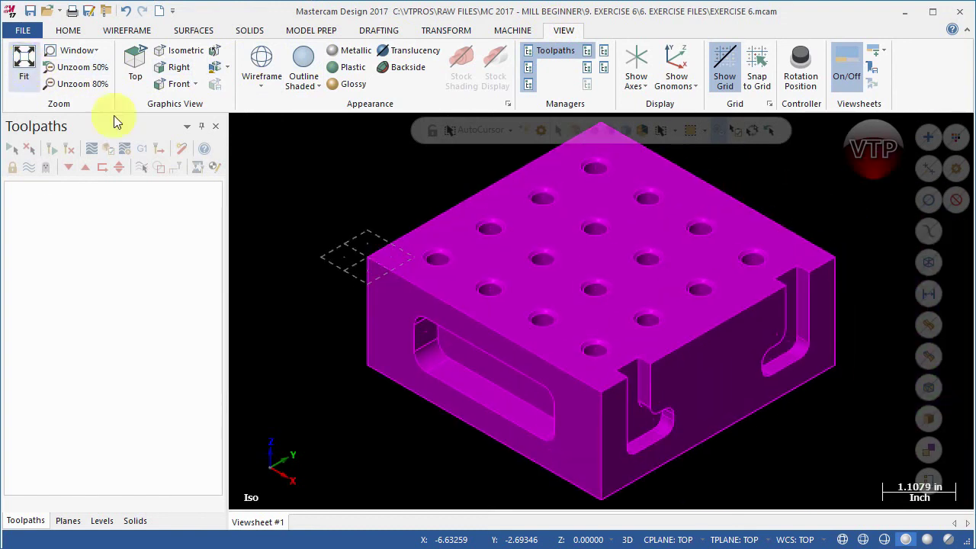
pyautogui.scroll(2, 411, 292)
pyautogui.scroll(9, 331, 196)
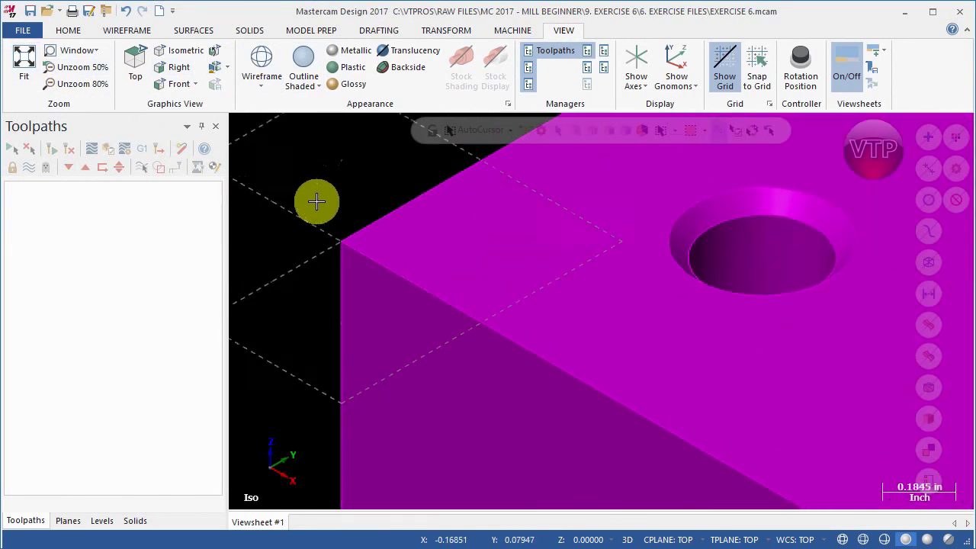
pyautogui.scroll(-8, 323, 261)
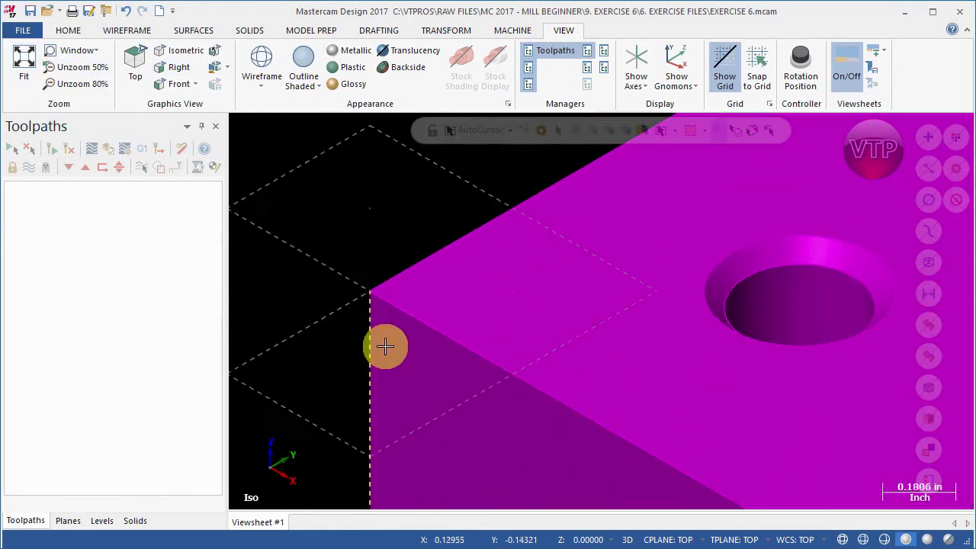
pyautogui.scroll(-5, 548, 424)
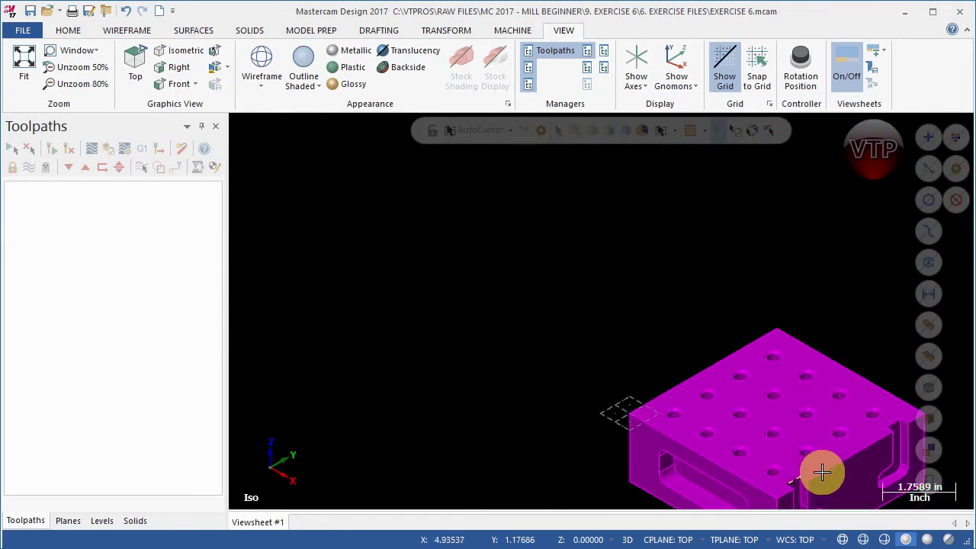